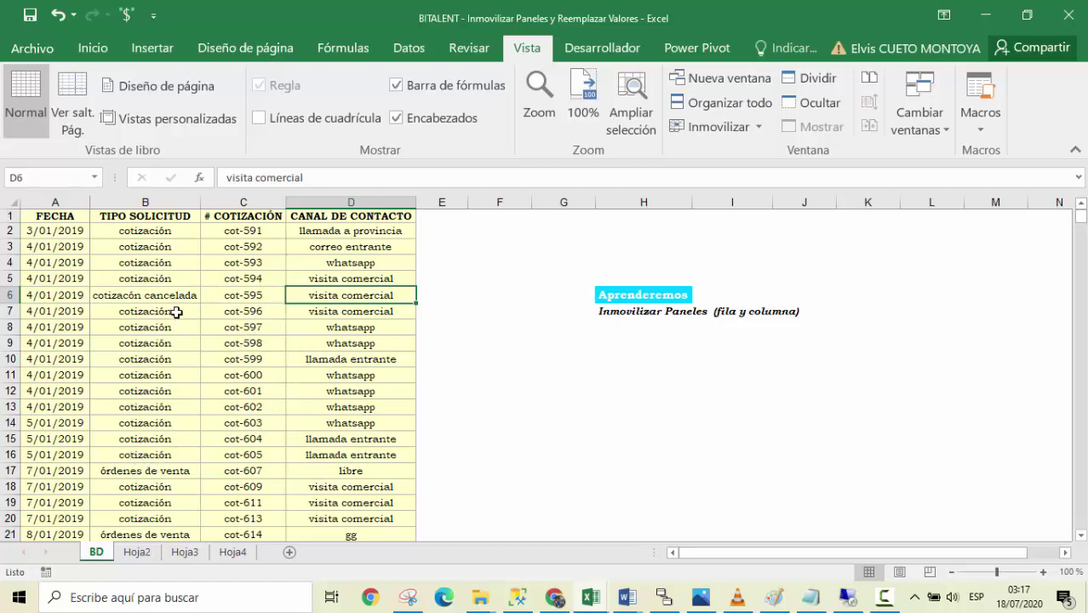
# - Point out the contact-channel entries in column D, such as visita comercial, whatsapp and correo entrante
pyautogui.click(158, 468)
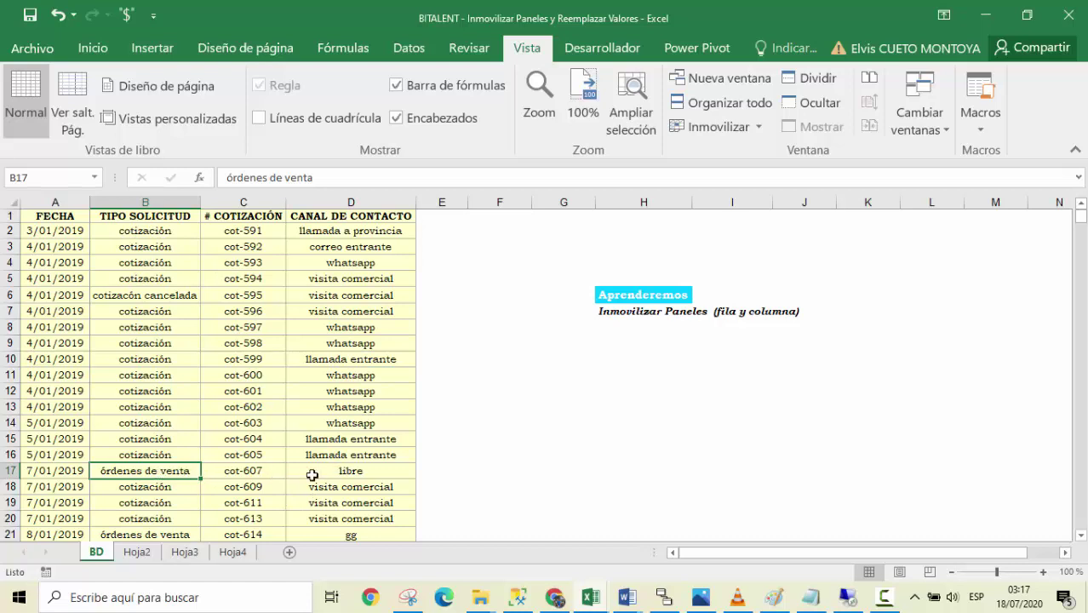
pyautogui.click(379, 475)
pyautogui.click(329, 534)
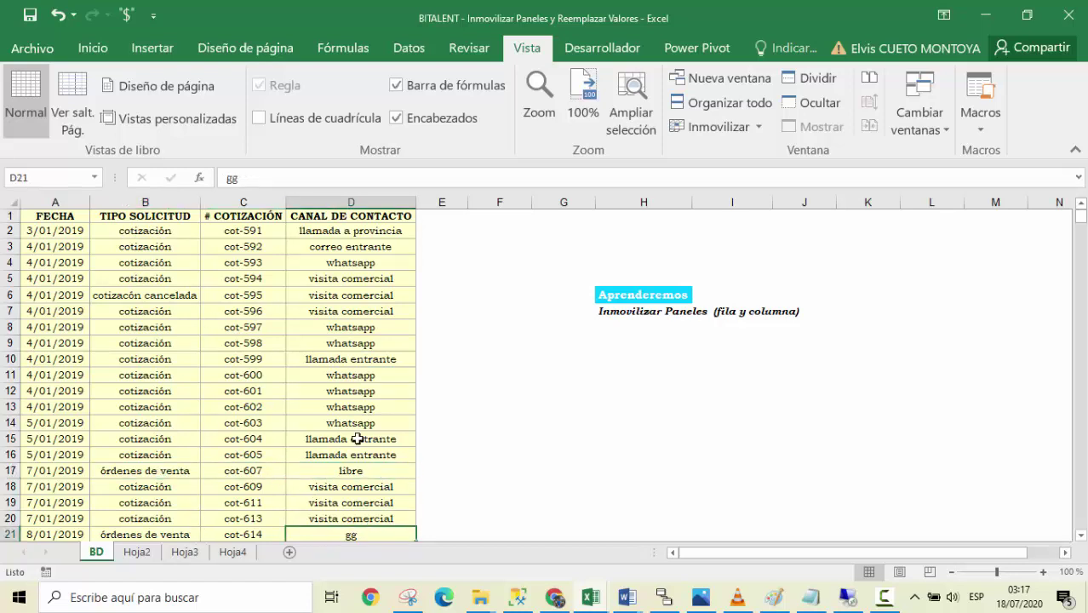
pyautogui.click(347, 235)
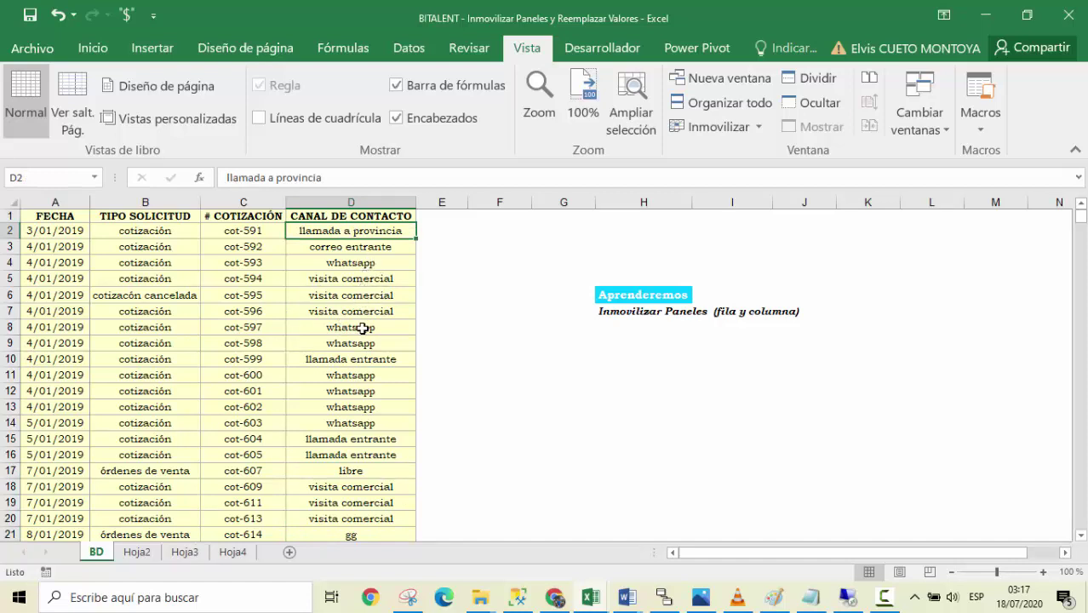
pyautogui.moveTo(354, 281); pyautogui.dragTo(354, 312)
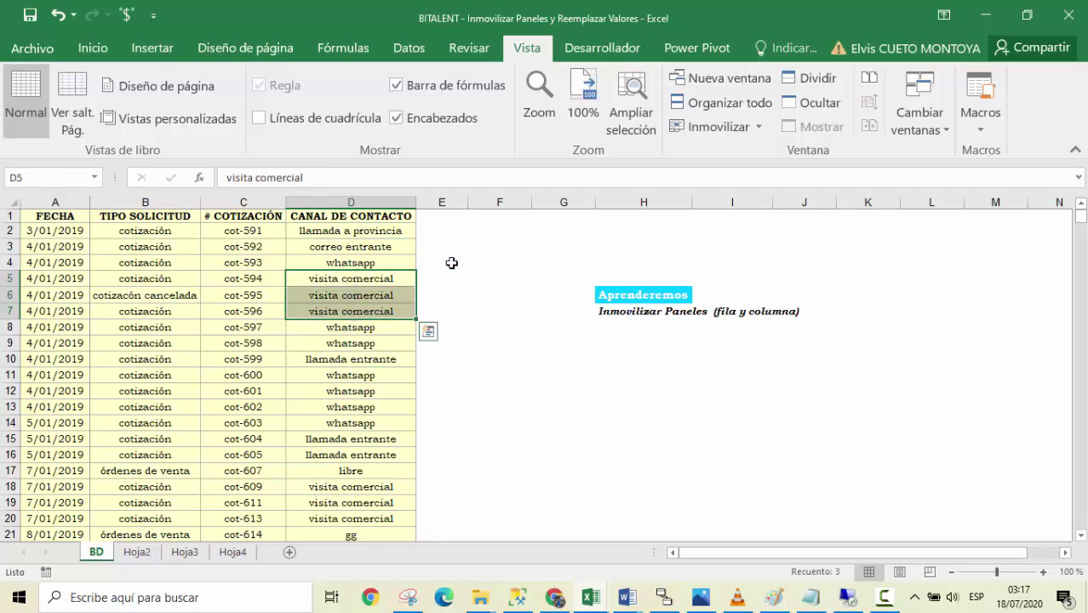
pyautogui.click(359, 345)
pyautogui.click(358, 357)
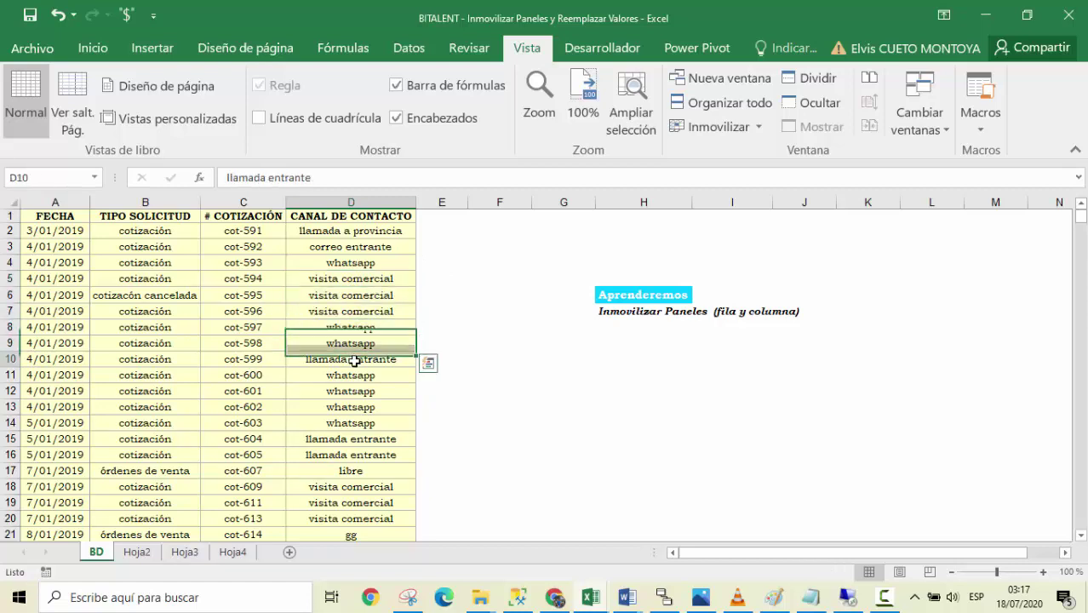
pyautogui.click(366, 248)
pyautogui.click(356, 231)
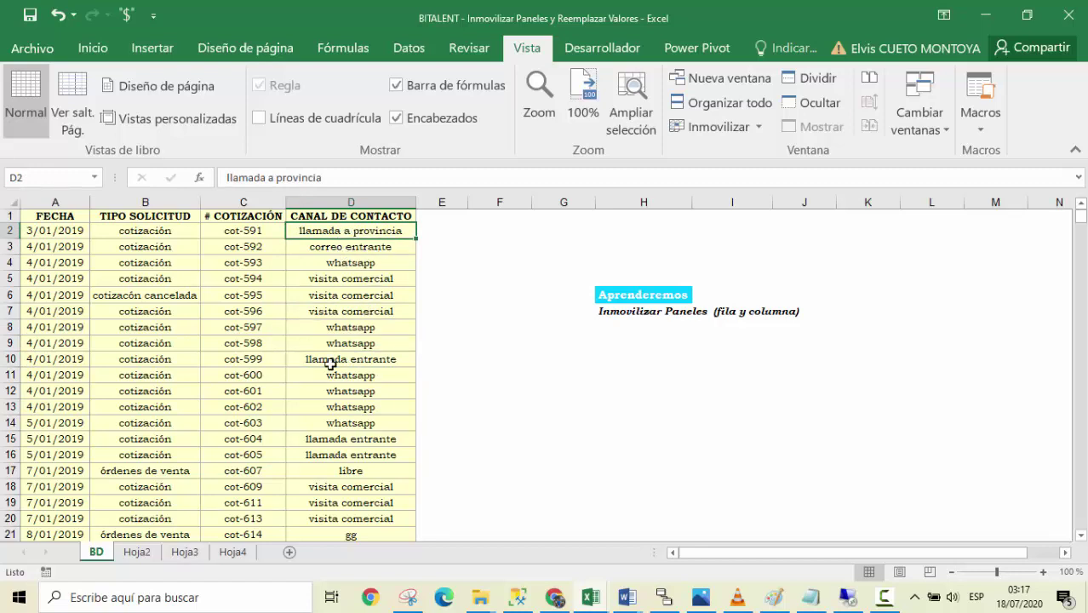
# - Select the Aprenderemos note, then cells A5, B5, C6 and D6 of the table
pyautogui.click(545, 277)
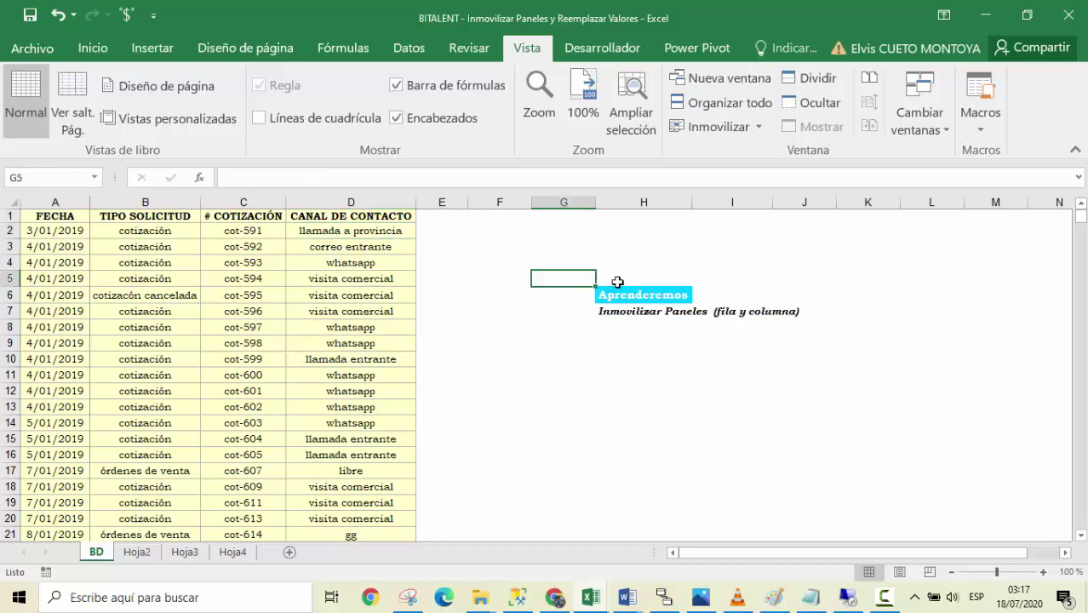
pyautogui.moveTo(617, 282); pyautogui.dragTo(805, 314)
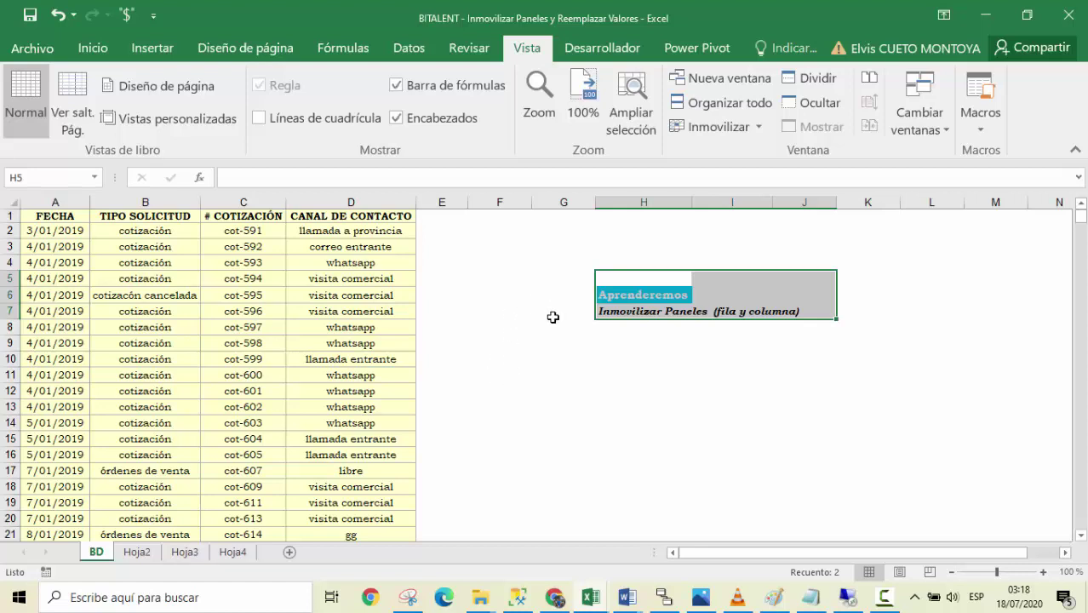
pyautogui.click(476, 329)
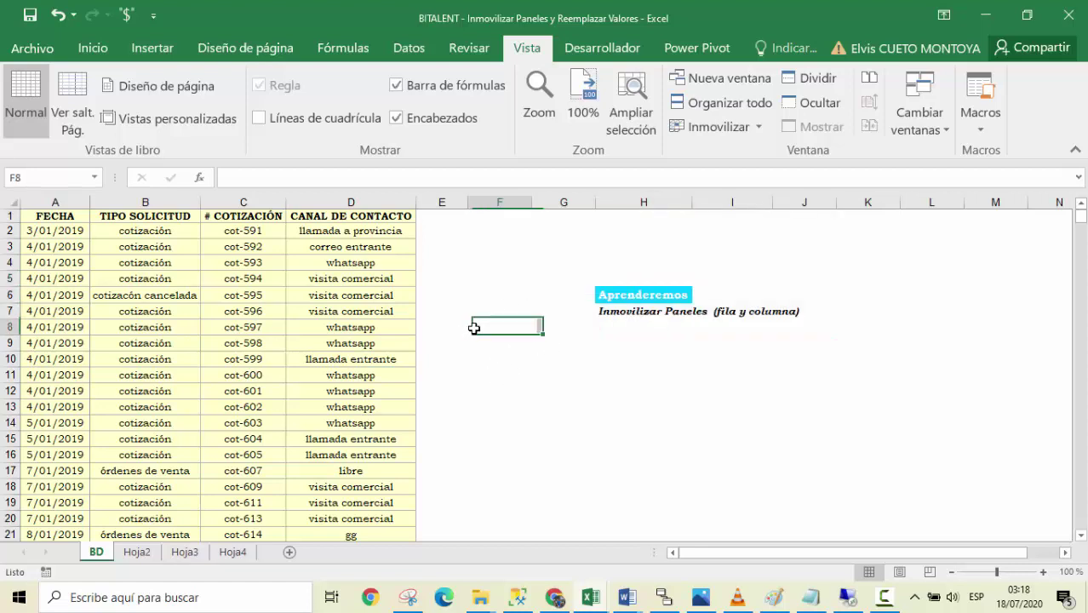
pyautogui.click(501, 307)
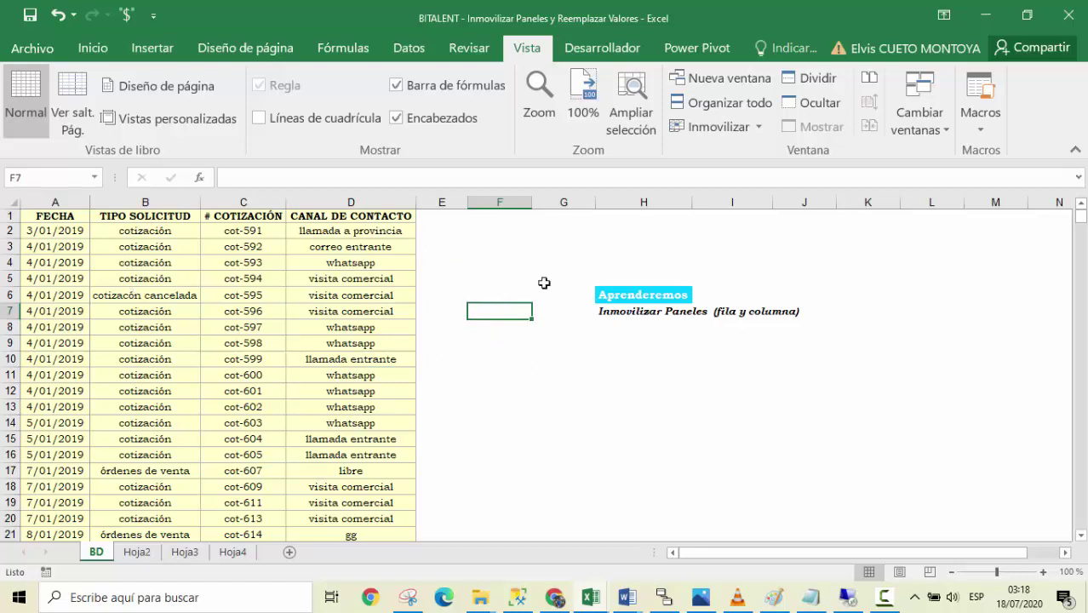
pyautogui.click(561, 361)
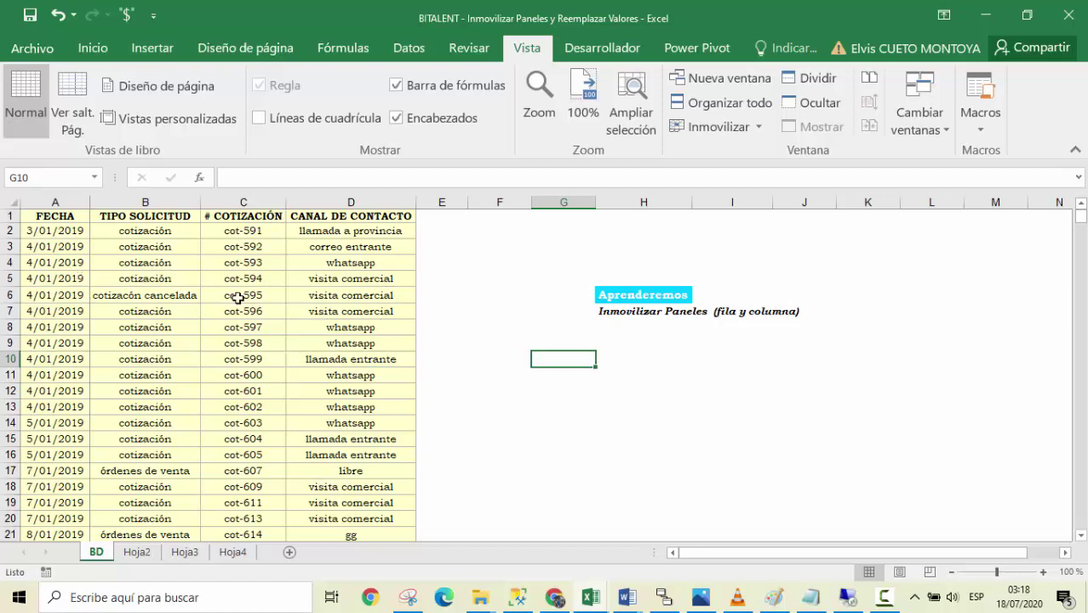
pyautogui.click(68, 279)
pyautogui.click(146, 278)
pyautogui.click(243, 295)
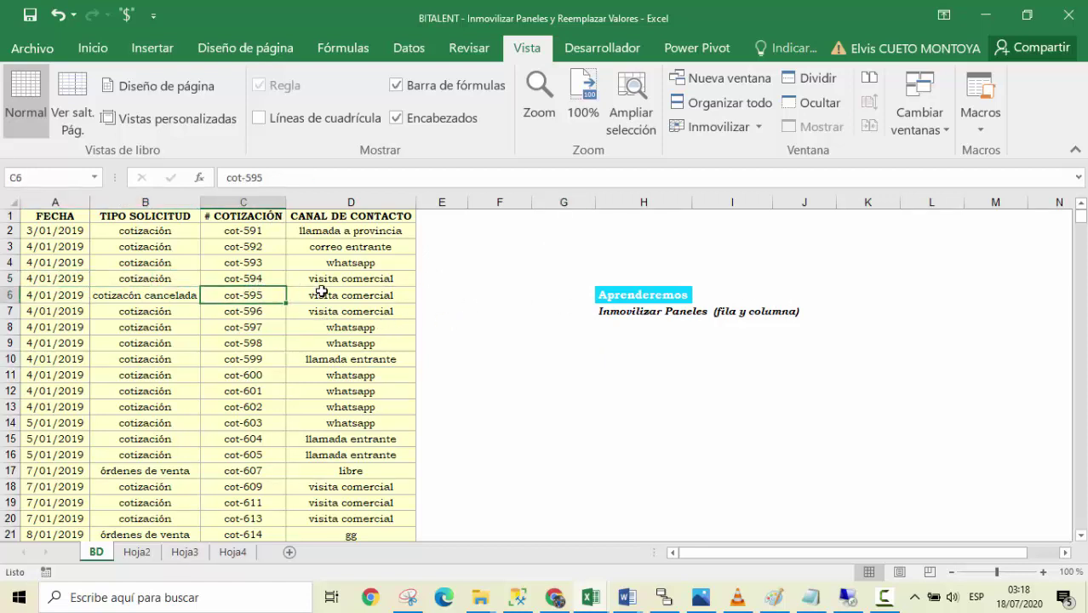
pyautogui.click(345, 292)
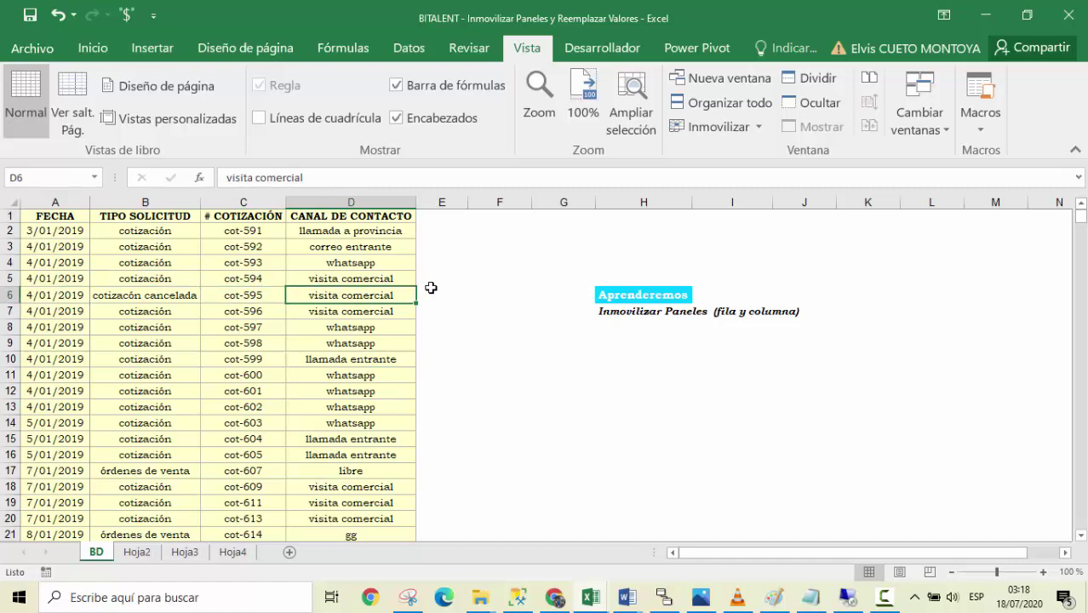
# - Arrow along row 6 to show column A frozen, then Unfreeze Panes
pyautogui.press('Right')
pyautogui.press('Right')
pyautogui.press('Right')
pyautogui.press('Right')
pyautogui.press('Right')
pyautogui.press('Right')
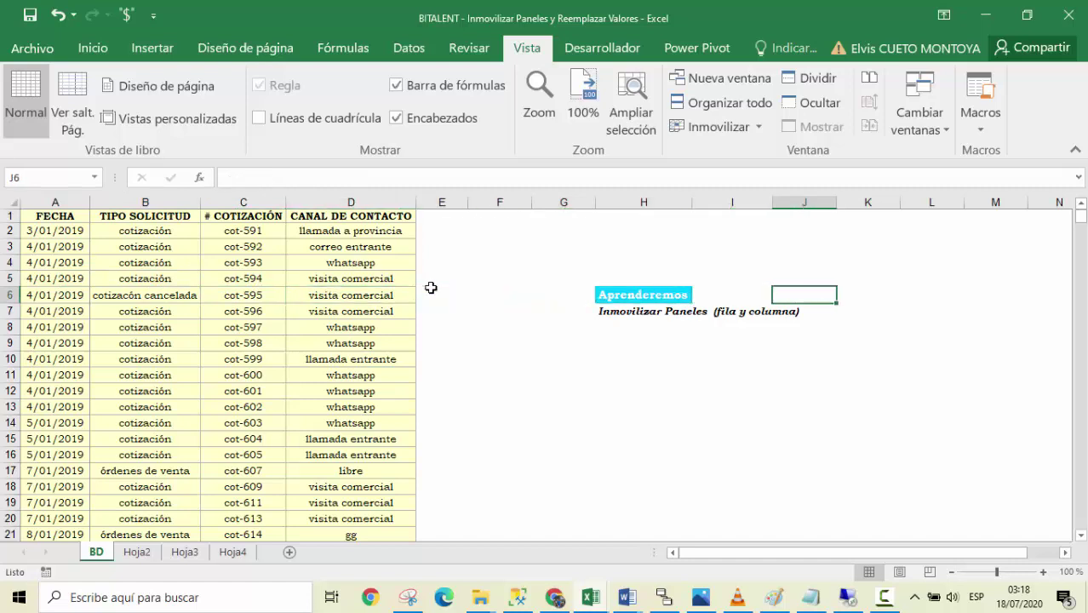
pyautogui.press('Right')
pyautogui.press('Right')
pyautogui.press('Right')
pyautogui.press('Right')
pyautogui.press('Right')
pyautogui.press('Right')
pyautogui.press('Right')
pyautogui.press('Right')
pyautogui.press('Right')
pyautogui.press('Right')
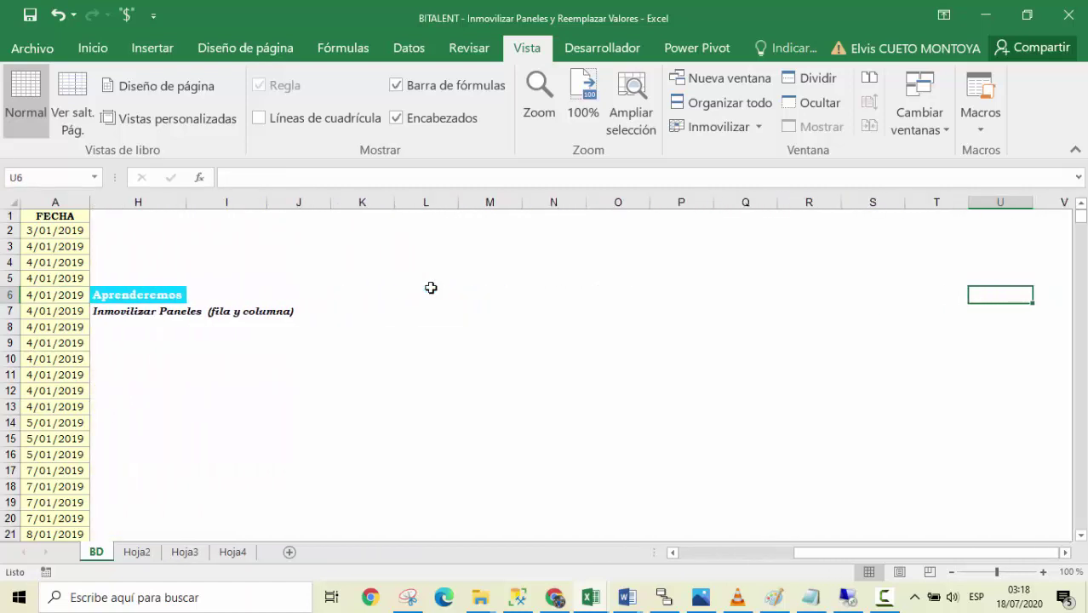
pyautogui.press('Right')
pyautogui.press('Right')
pyautogui.press('Right')
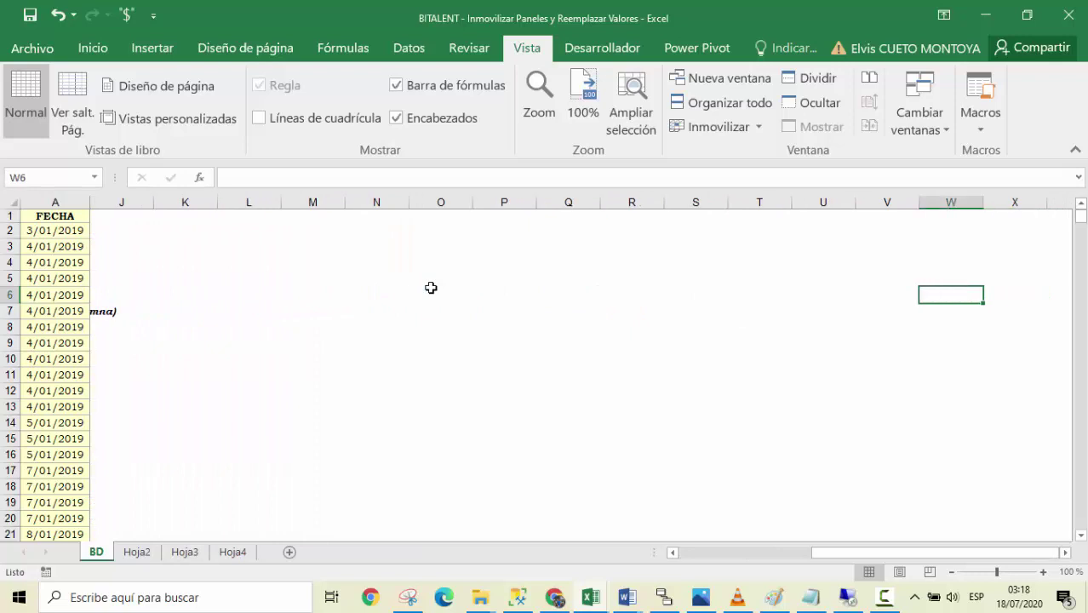
pyautogui.press('Left')
pyautogui.press('Left')
pyautogui.press('Home')
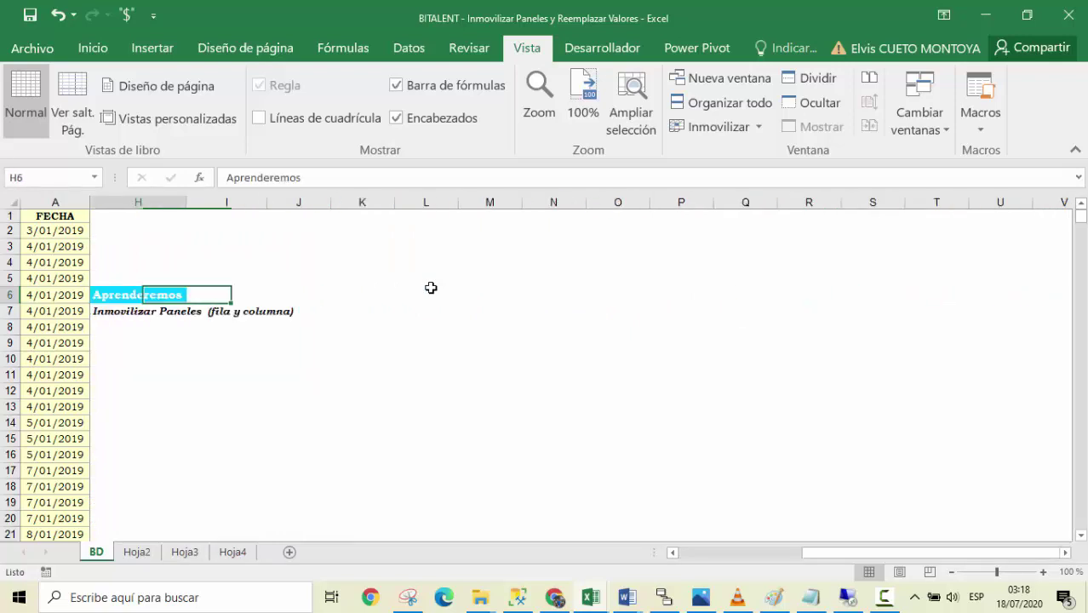
pyautogui.click(718, 126)
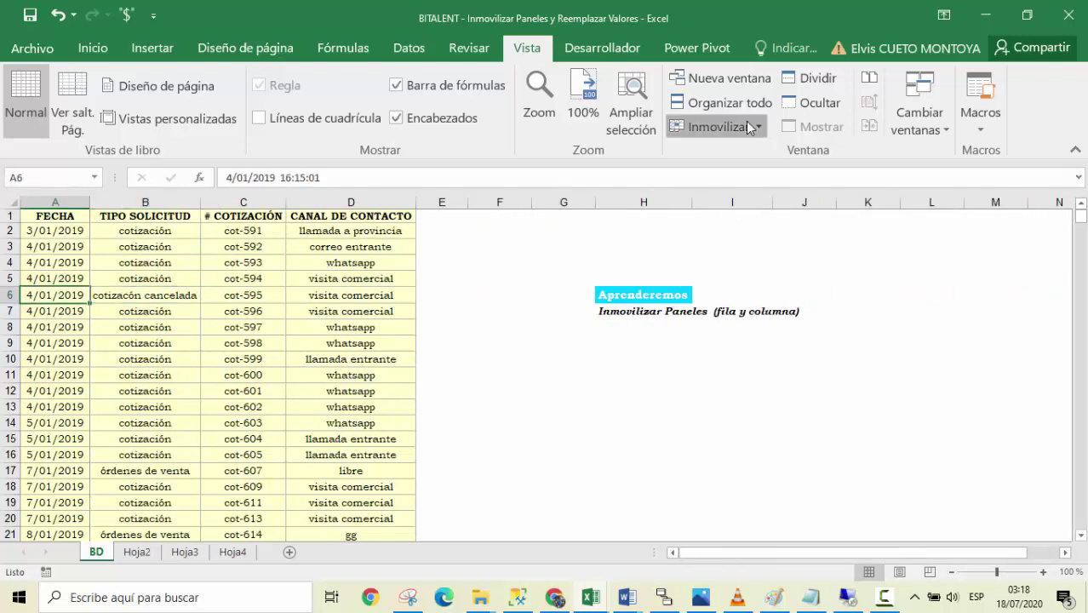
pyautogui.click(745, 165)
# - Arrow right and left along row 9 to confirm no column stays frozen
pyautogui.click(335, 342)
pyautogui.press('Right')
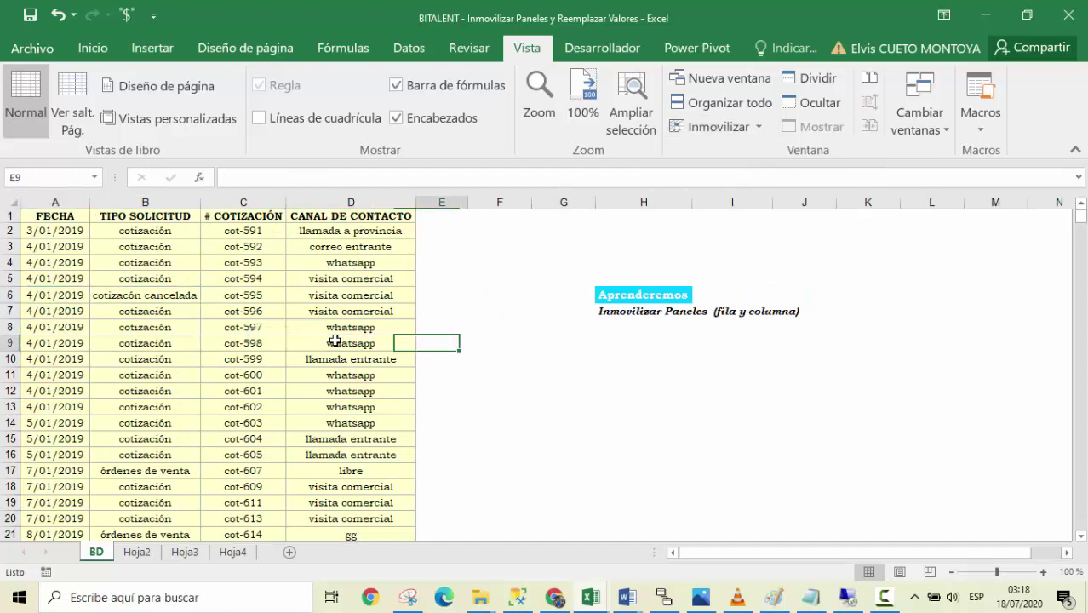
pyautogui.press('Right')
pyautogui.press('Right')
pyautogui.press('Right')
pyautogui.press('Right')
pyautogui.press('Right')
pyautogui.press('Right')
pyautogui.press('Right')
pyautogui.press('Right')
pyautogui.press('Right')
pyautogui.press('Right')
pyautogui.press('Right')
pyautogui.press('Right')
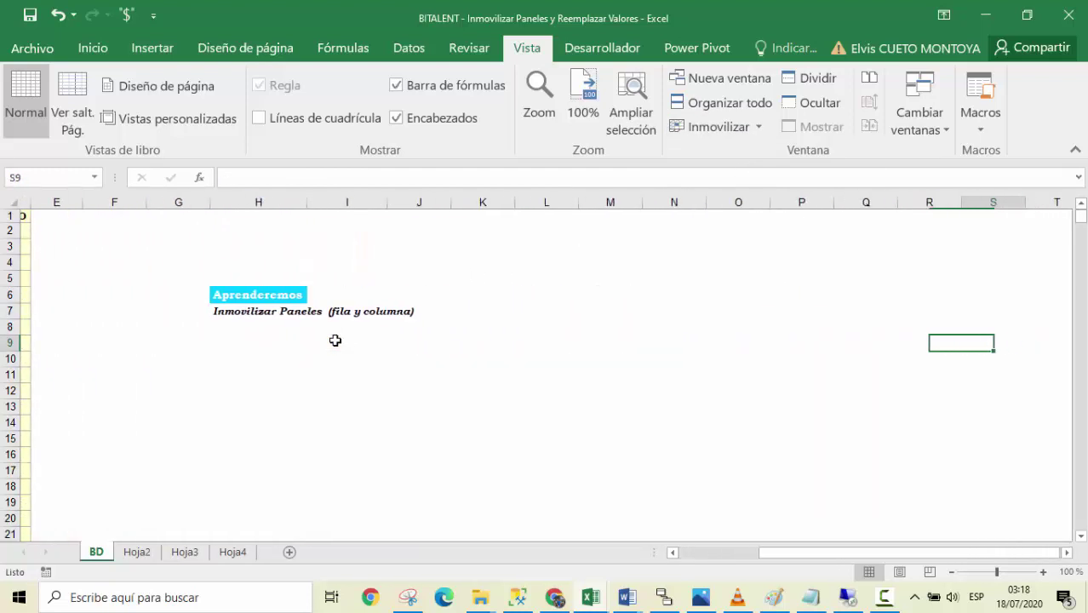
pyautogui.press('Right')
pyautogui.press('Right')
pyautogui.press('Right')
pyautogui.press('Left')
pyautogui.press('Left')
pyautogui.press('Left')
pyautogui.press('Left')
pyautogui.press('Left')
pyautogui.press('Left')
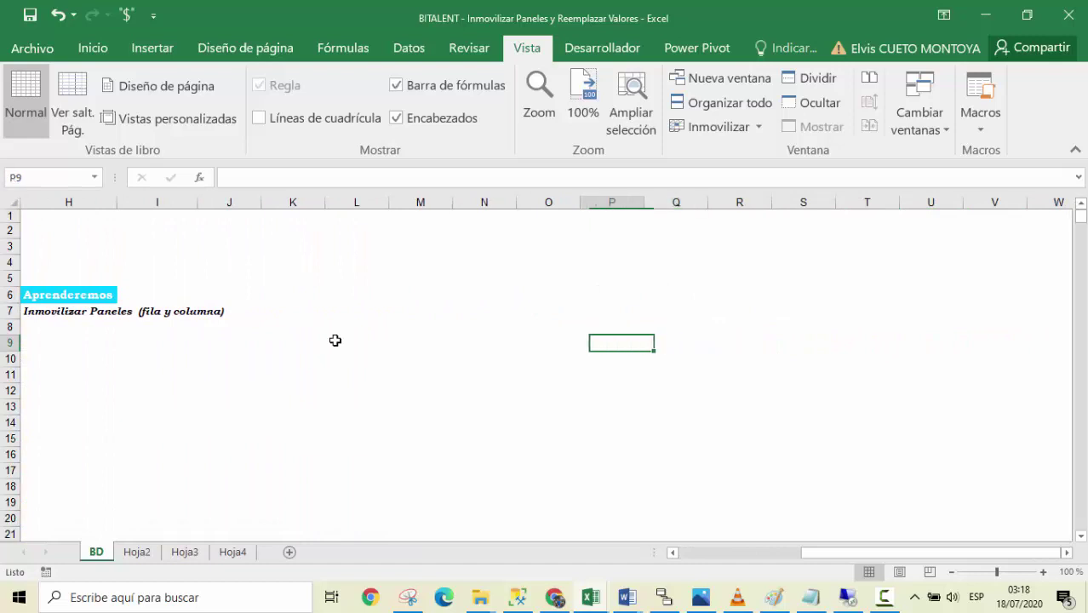
pyautogui.press('Right')
pyautogui.press('Left')
pyautogui.press('Left')
pyautogui.press('Left')
pyautogui.press('Right')
pyautogui.press('Right')
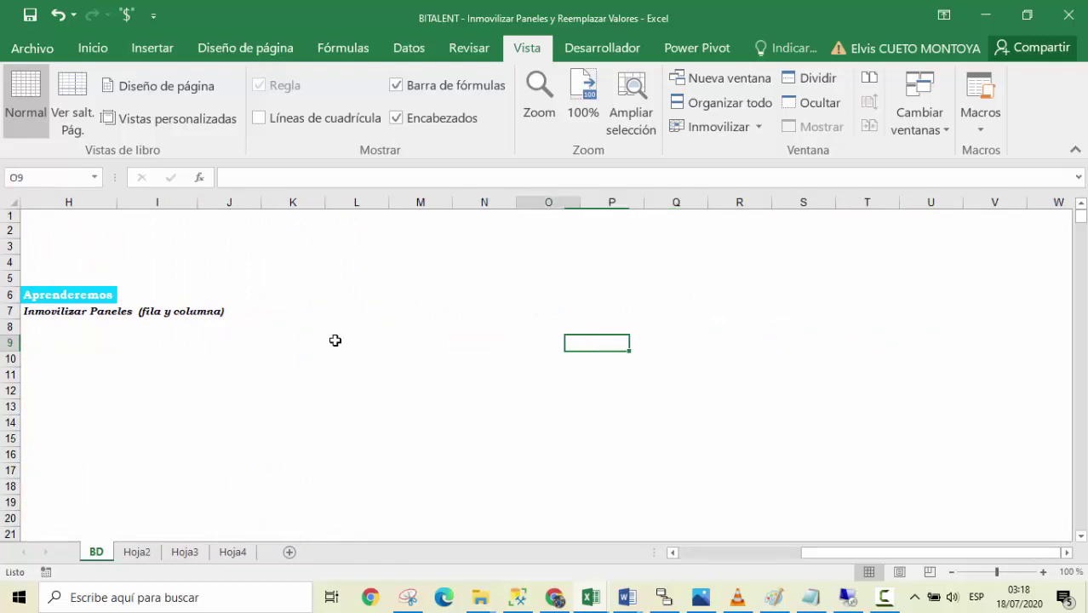
pyautogui.press('Left')
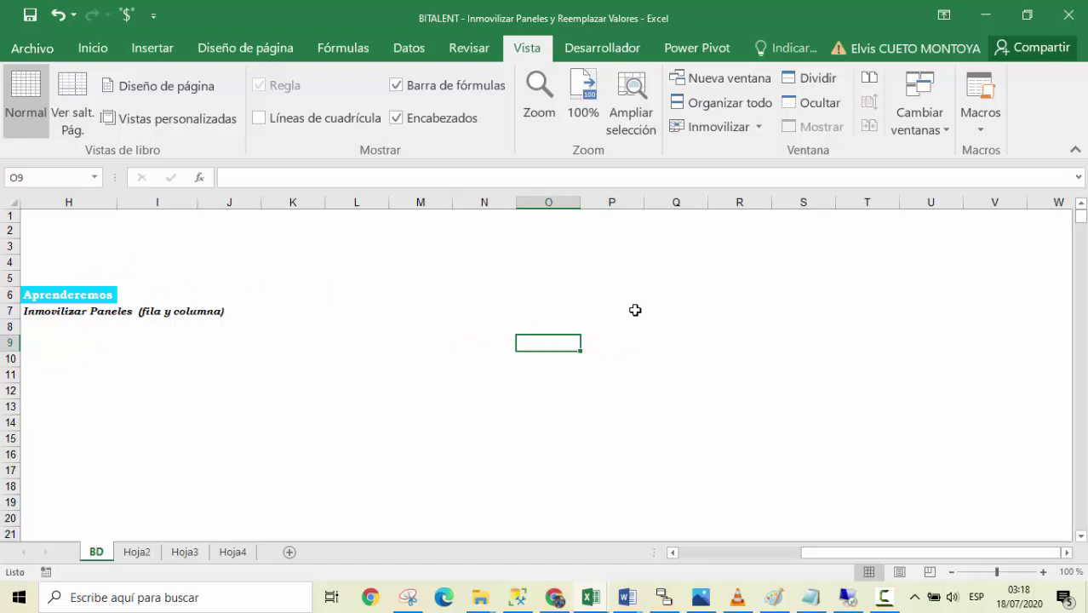
pyautogui.press('Left')
pyautogui.press('Left')
pyautogui.press('Left')
pyautogui.press('Left')
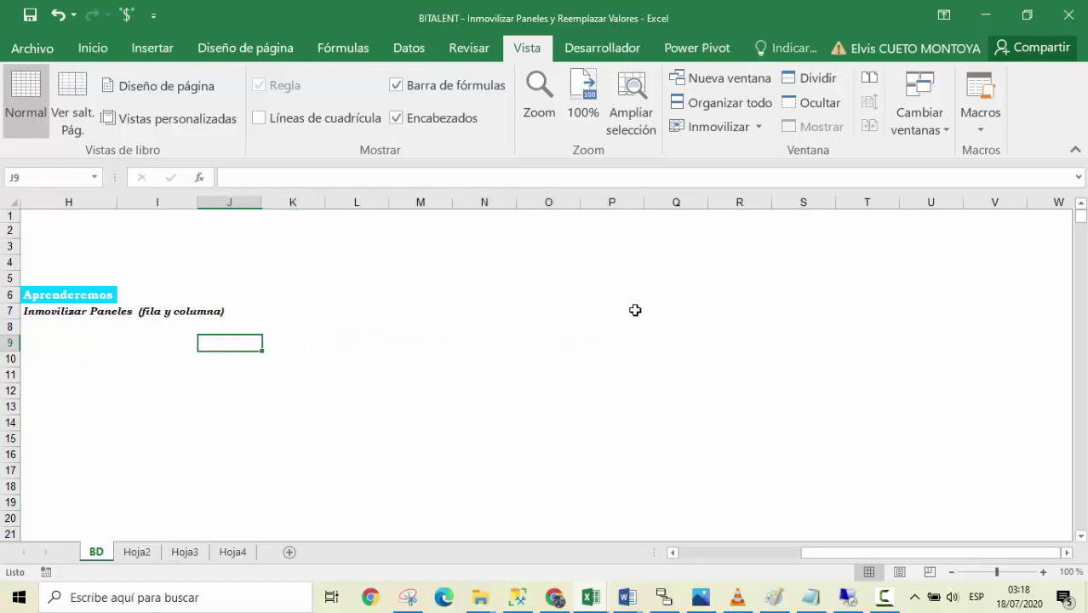
pyautogui.press('Left')
pyautogui.press('Left')
pyautogui.press('Left')
pyautogui.press('Left')
pyautogui.press('Left')
pyautogui.press('Left')
pyautogui.press('Left')
pyautogui.press('Left')
pyautogui.press('Down')
pyautogui.press('Down')
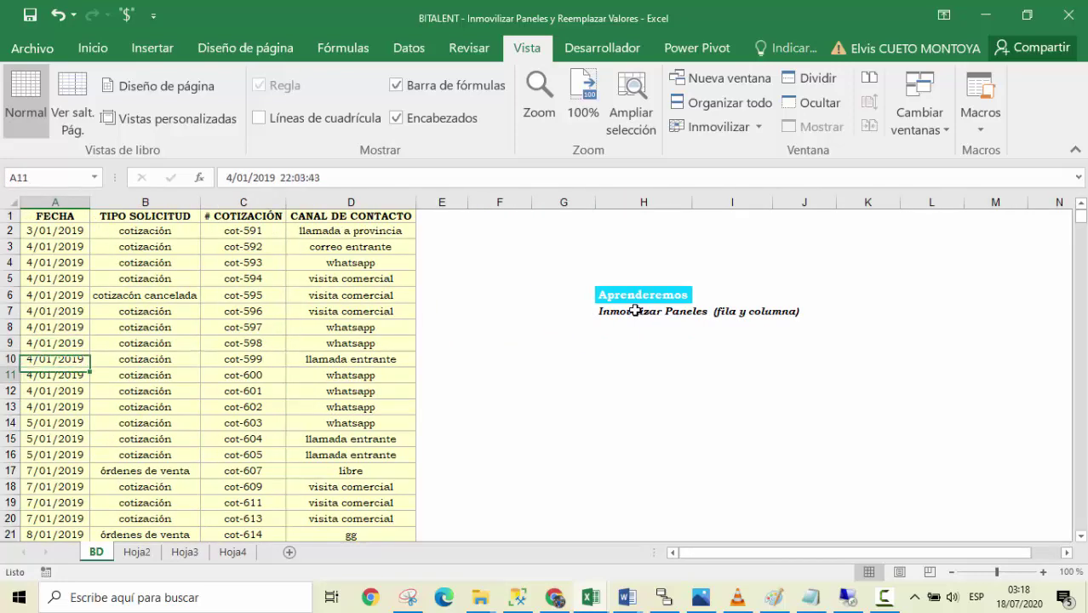
pyautogui.press('Down')
pyautogui.press('Right')
pyautogui.press('Down')
pyautogui.press('Down')
pyautogui.press('Down')
pyautogui.press('Down')
pyautogui.press('Down')
pyautogui.press('Down')
pyautogui.press('Down')
pyautogui.press('Down')
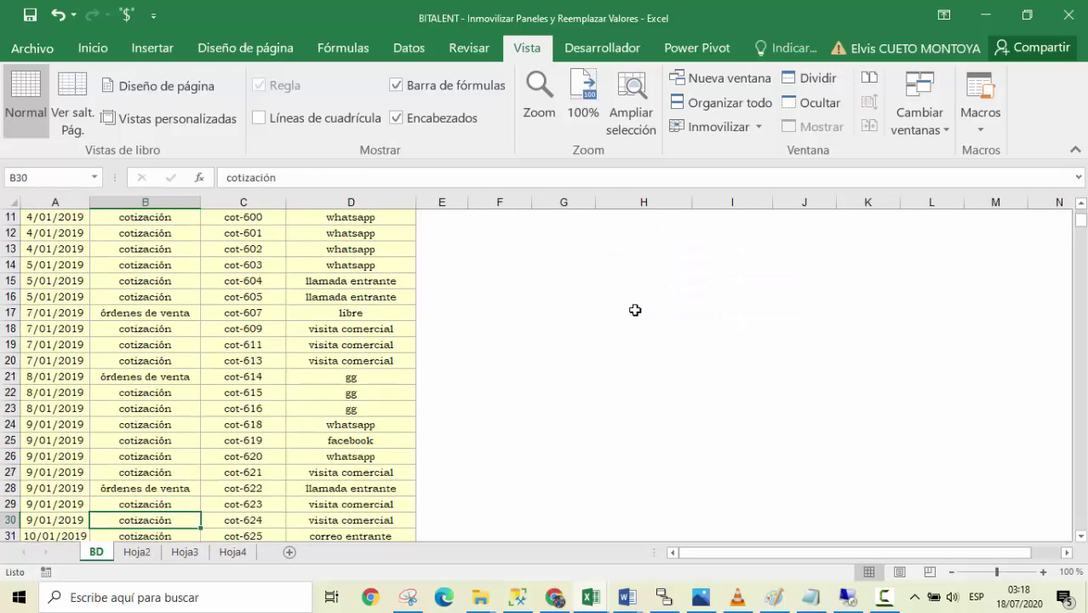
pyautogui.press('Down')
pyautogui.press('Down')
pyautogui.press('Down')
pyautogui.press('Down')
pyautogui.press('Down')
pyautogui.press('Down')
pyautogui.press('Down')
pyautogui.press('Down')
pyautogui.press('Down')
pyautogui.press('Down')
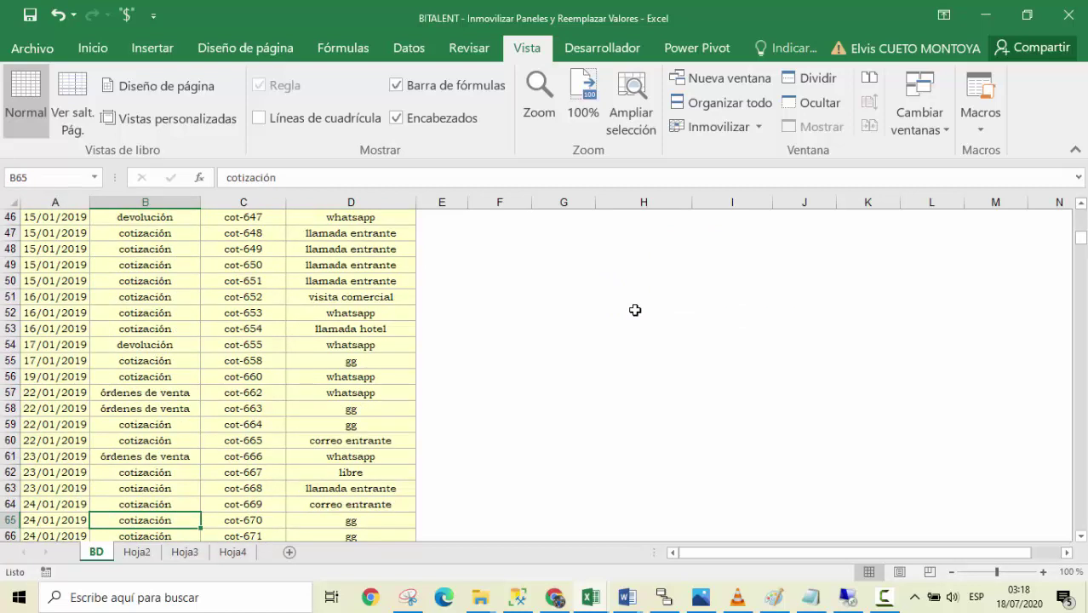
pyautogui.click(263, 507)
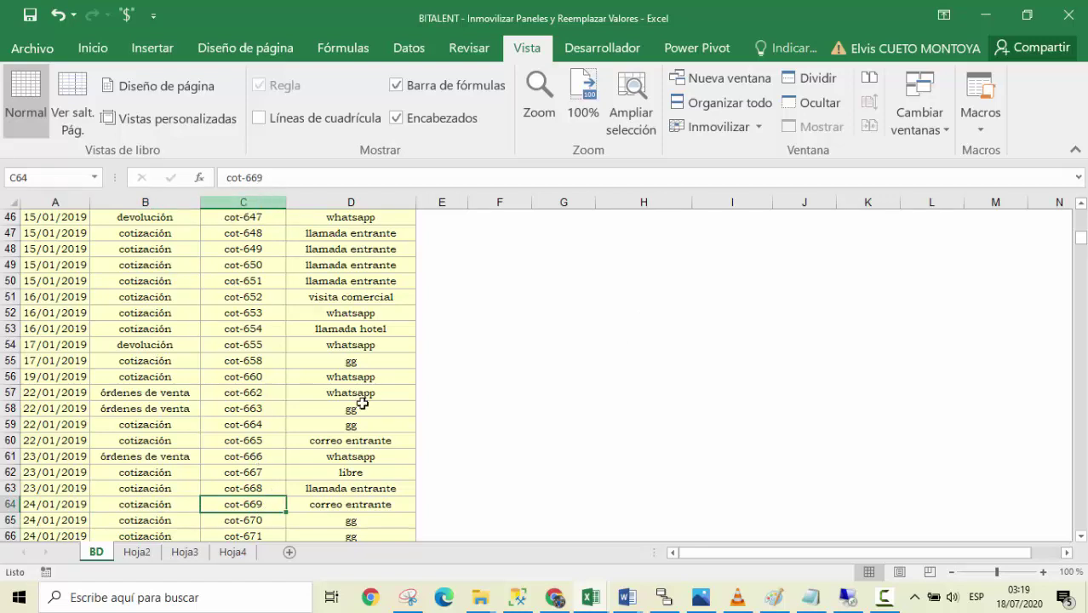
pyautogui.click(365, 502)
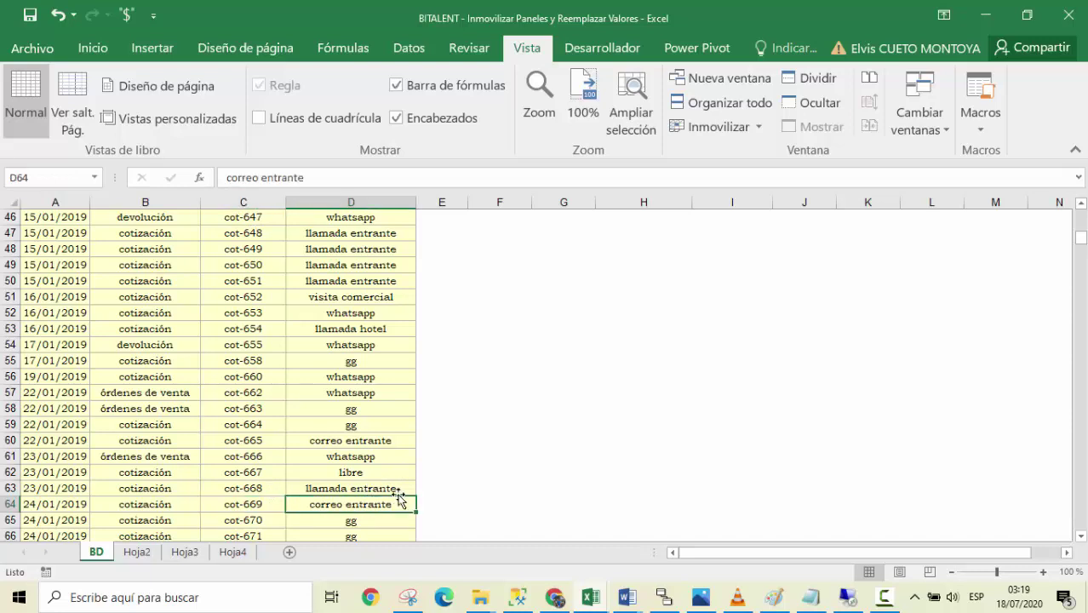
pyautogui.click(362, 521)
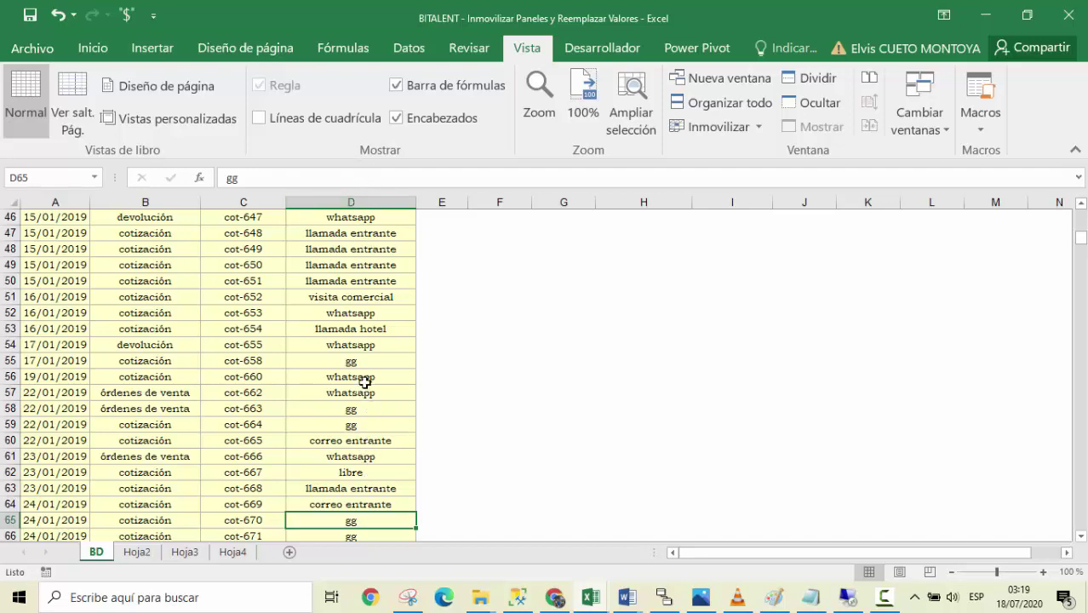
pyautogui.hotkey('ctrl', 'Up')
pyautogui.press('Down')
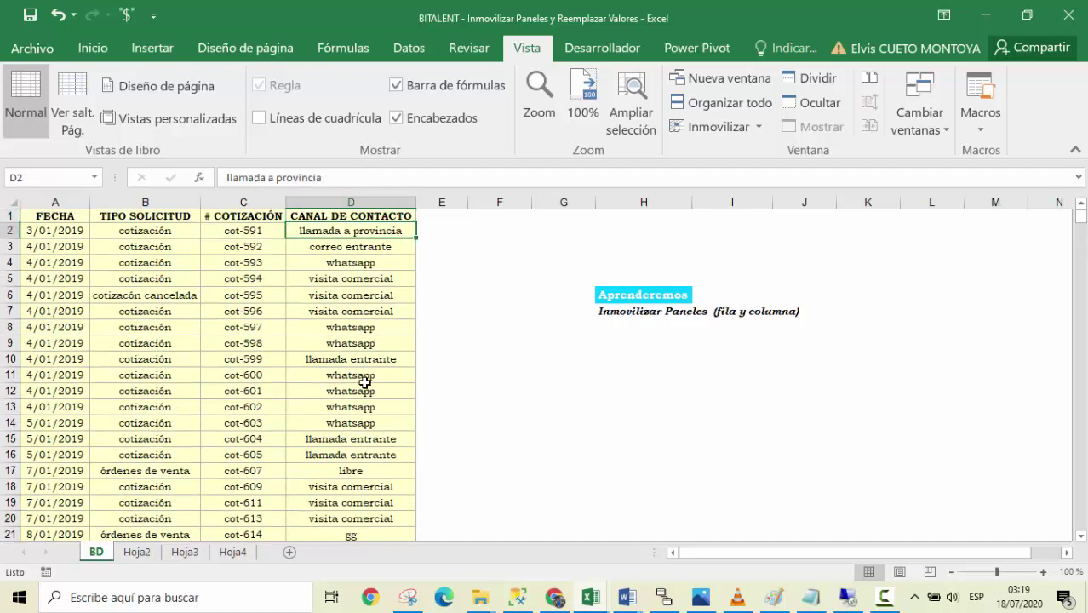
pyautogui.press('Up')
pyautogui.press('Down')
pyautogui.press('Up')
pyautogui.press('Down')
pyautogui.press('Down')
pyautogui.press('Down')
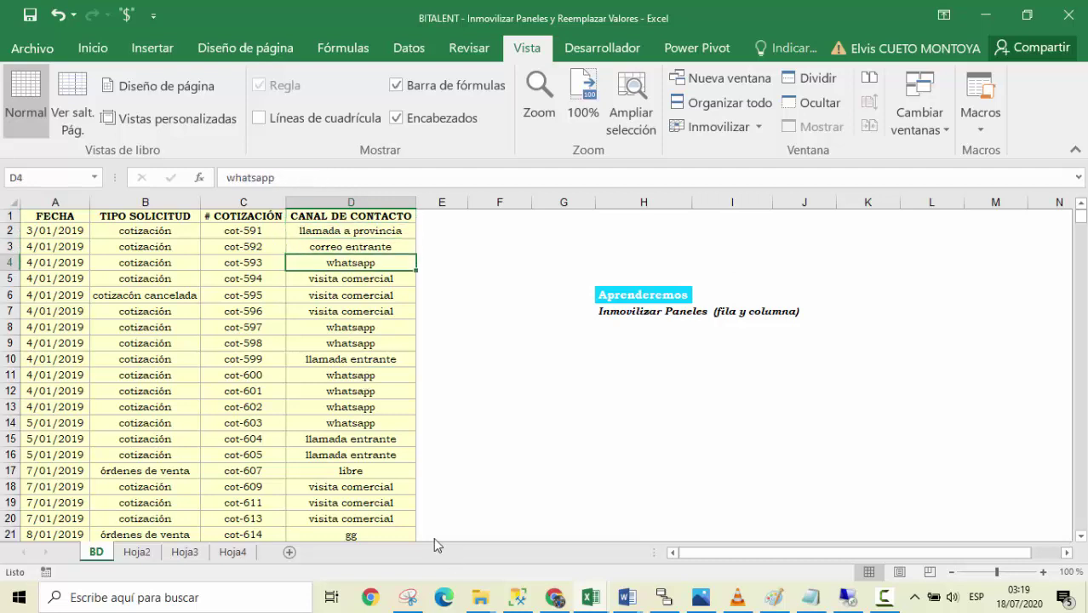
pyautogui.click(356, 439)
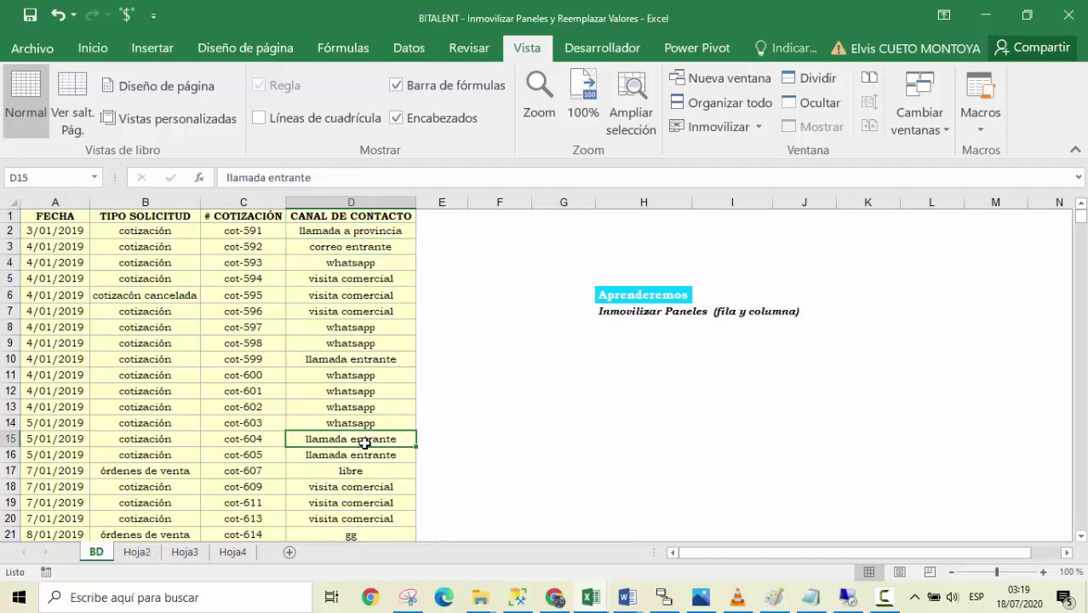
pyautogui.click(364, 468)
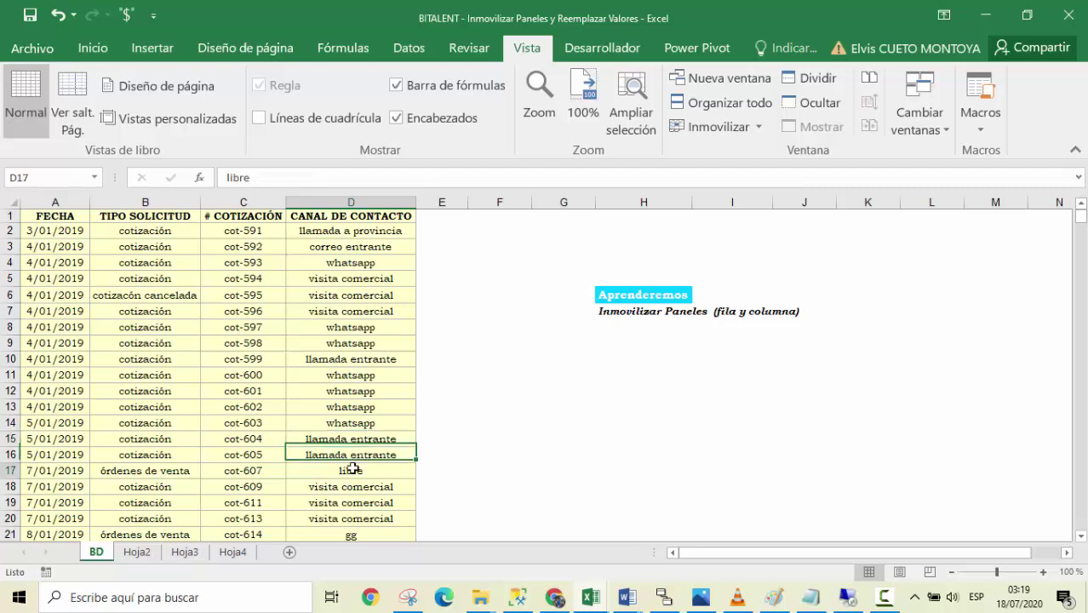
pyautogui.click(348, 214)
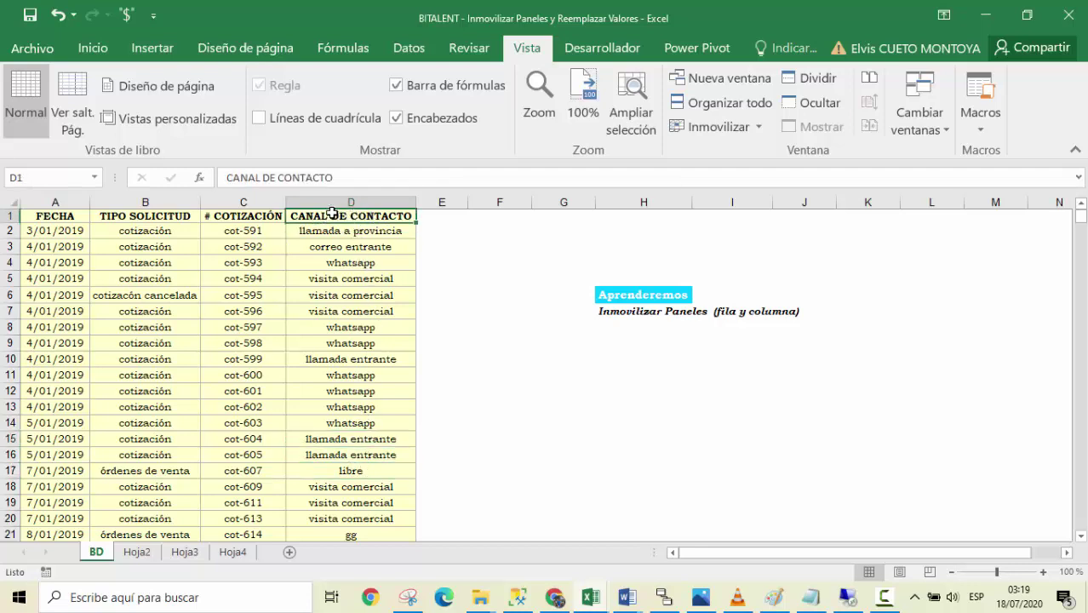
pyautogui.click(363, 267)
pyautogui.press('Down')
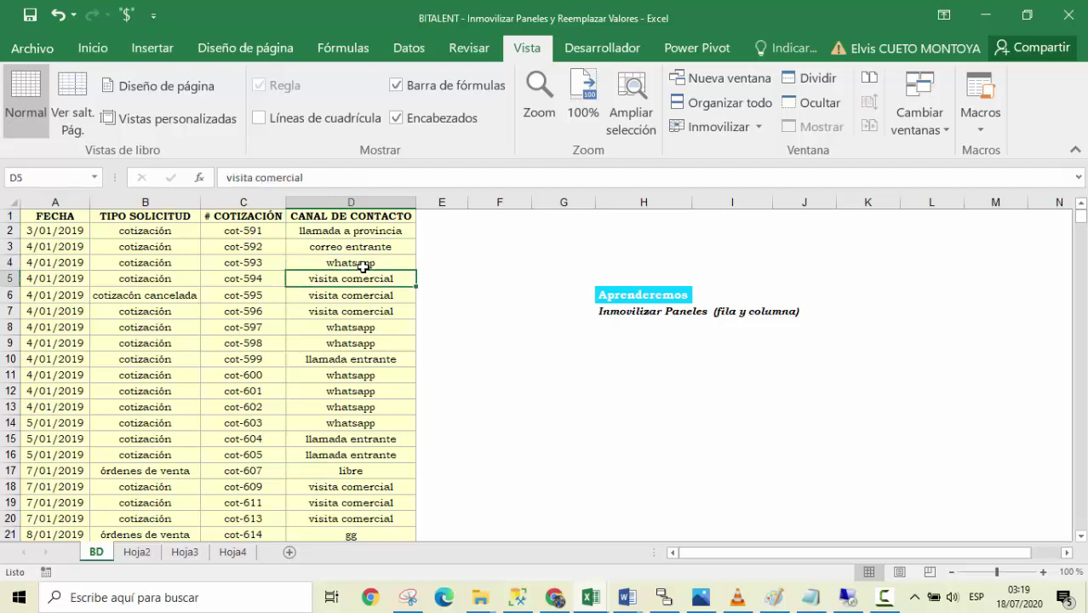
pyautogui.press('Down')
pyautogui.press('Down')
pyautogui.press('Down')
pyautogui.press('Down')
pyautogui.press('Down')
pyautogui.press('Down')
pyautogui.press('Down')
pyautogui.press('Down')
pyautogui.press('Down')
pyautogui.press('Down')
pyautogui.press('Down')
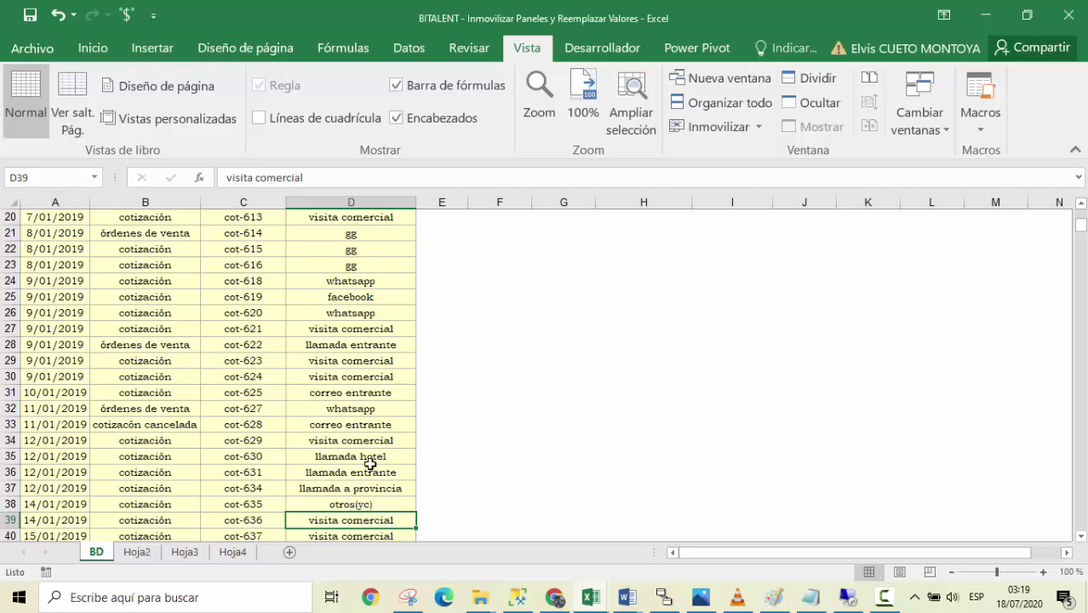
pyautogui.press('Down')
pyautogui.press('Down')
pyautogui.press('Down')
pyautogui.press('Down')
pyautogui.press('Down')
pyautogui.press('Down')
pyautogui.press('Down')
pyautogui.press('Down')
pyautogui.press('Down')
pyautogui.press('Down')
pyautogui.press('Down')
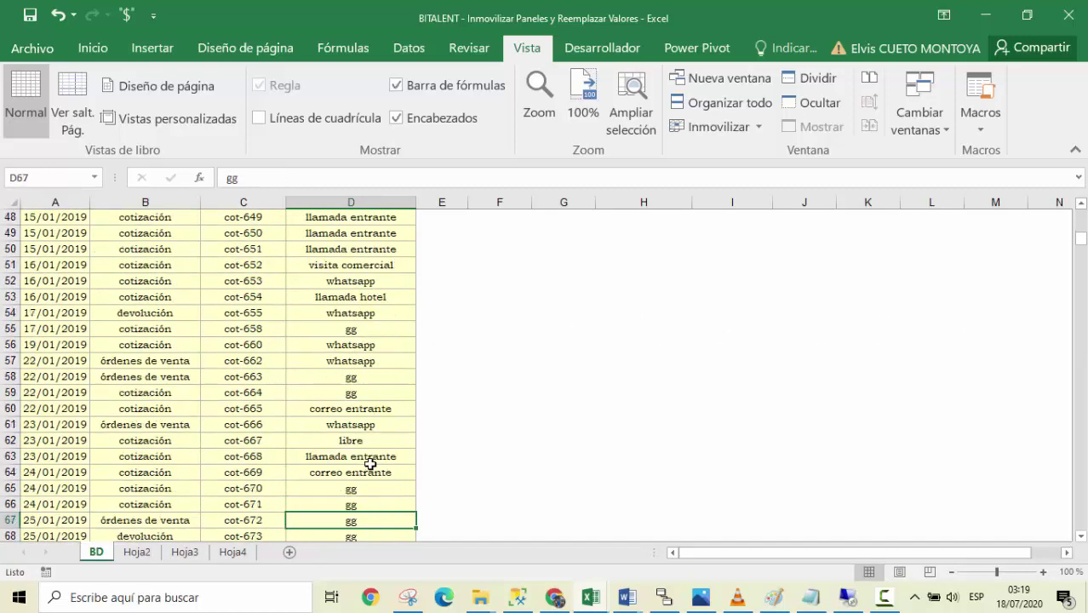
pyautogui.hotkey('ctrl', 'Down')
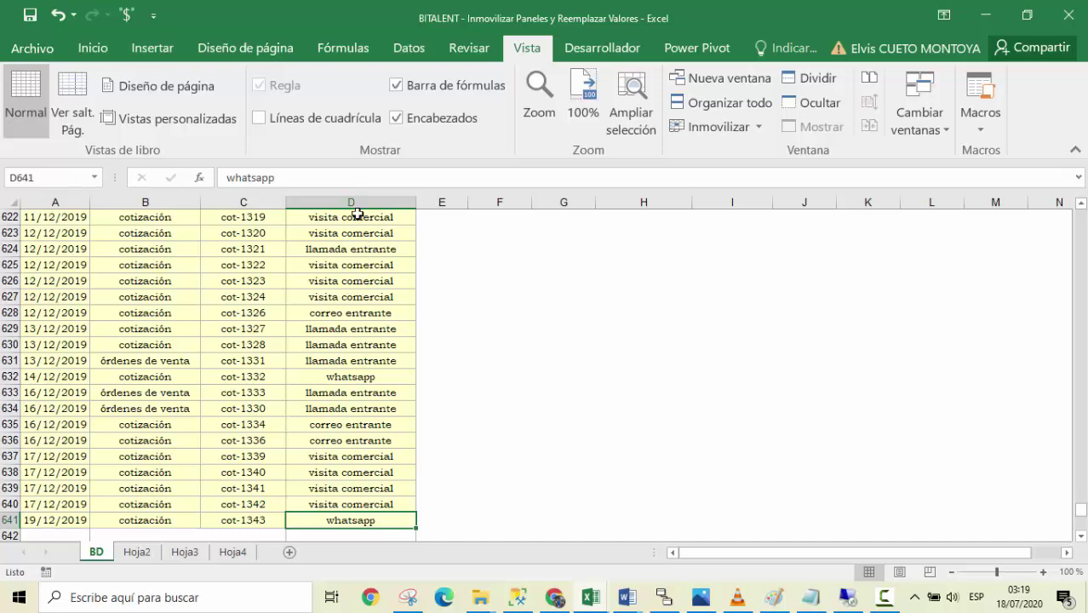
pyautogui.click(339, 202)
pyautogui.click(359, 278)
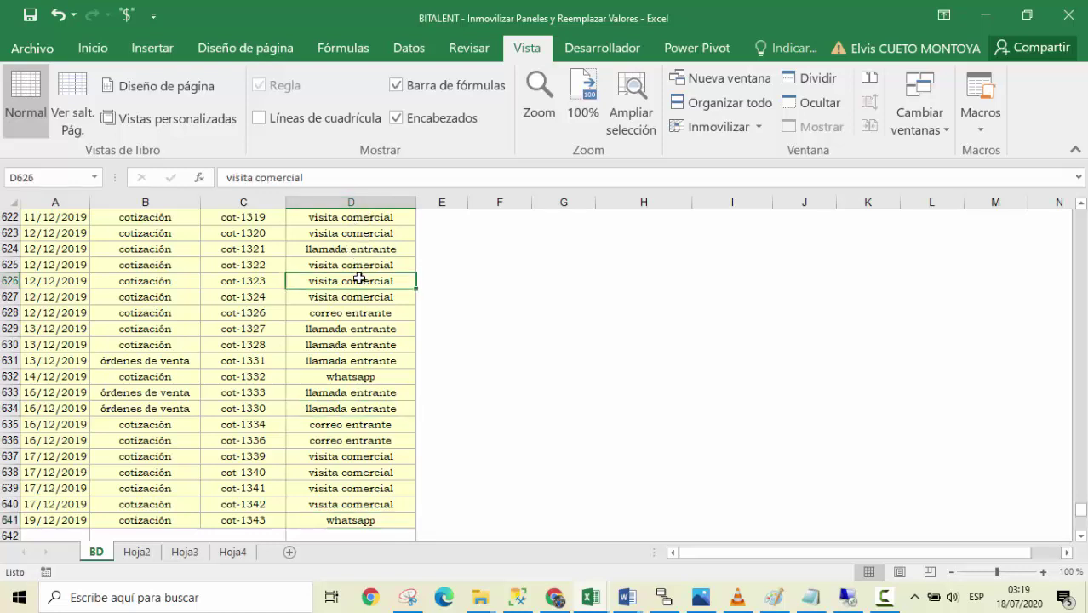
pyautogui.click(351, 313)
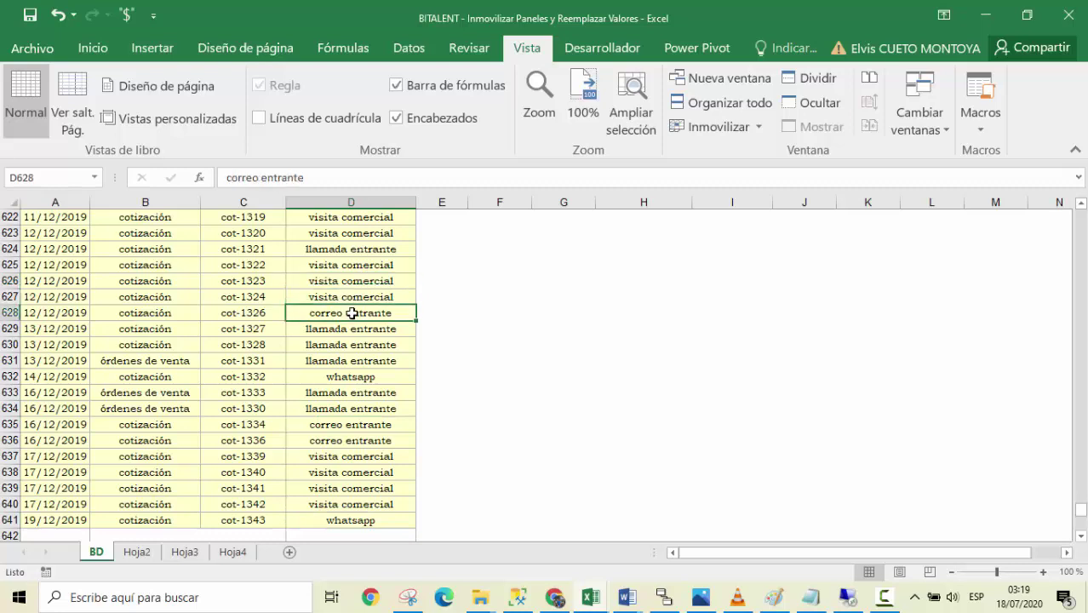
pyautogui.hotkey('ctrl', 'Up')
pyautogui.press('Down')
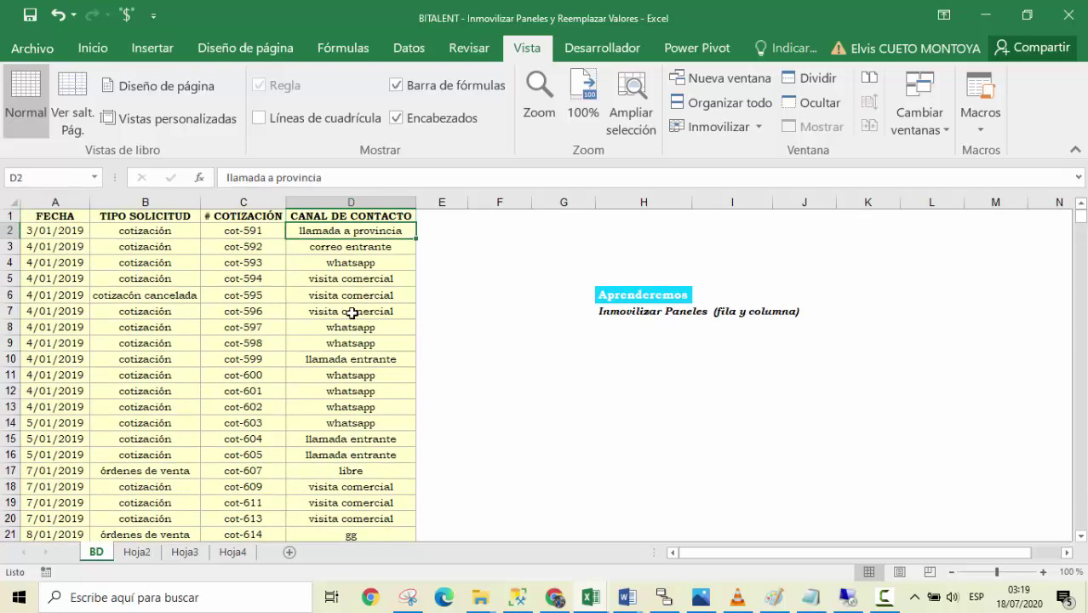
pyautogui.press('Down')
pyautogui.press('Right')
pyautogui.press('Left')
pyautogui.press('Left')
pyautogui.press('Left')
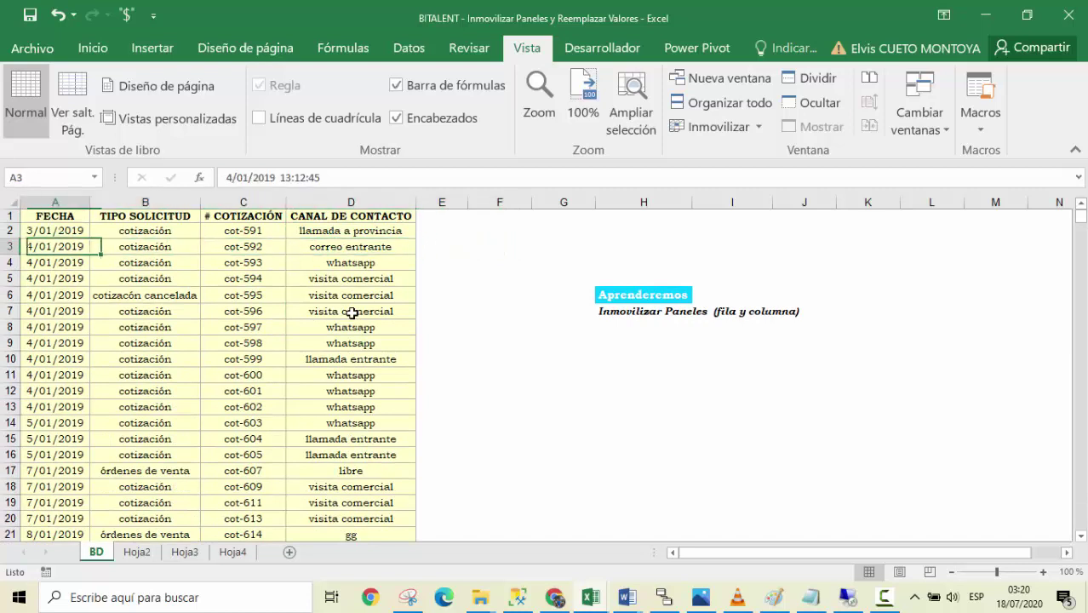
pyautogui.press('Right')
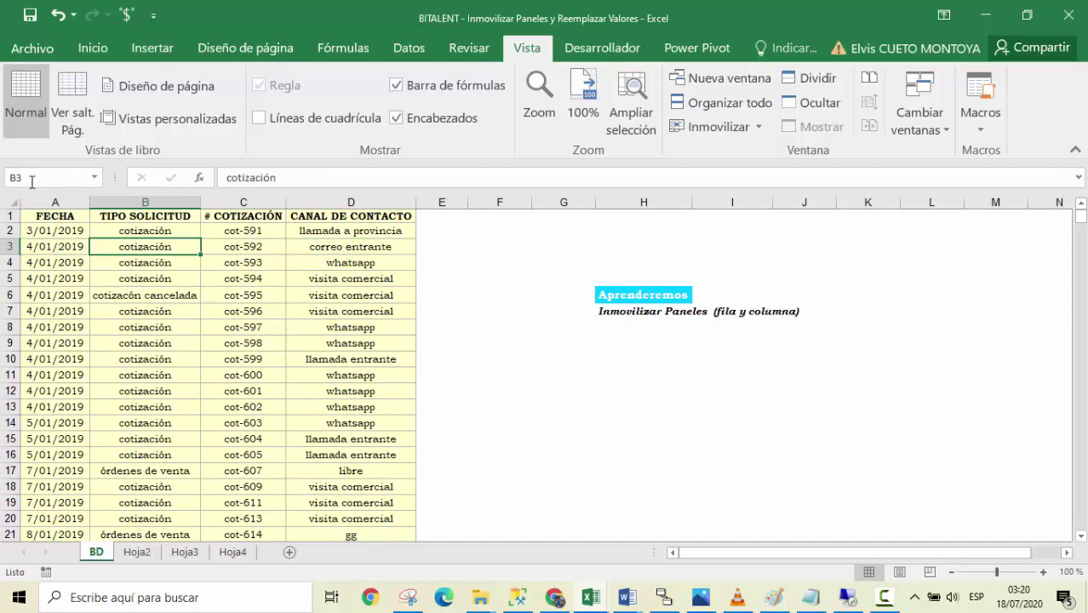
pyautogui.click(58, 205)
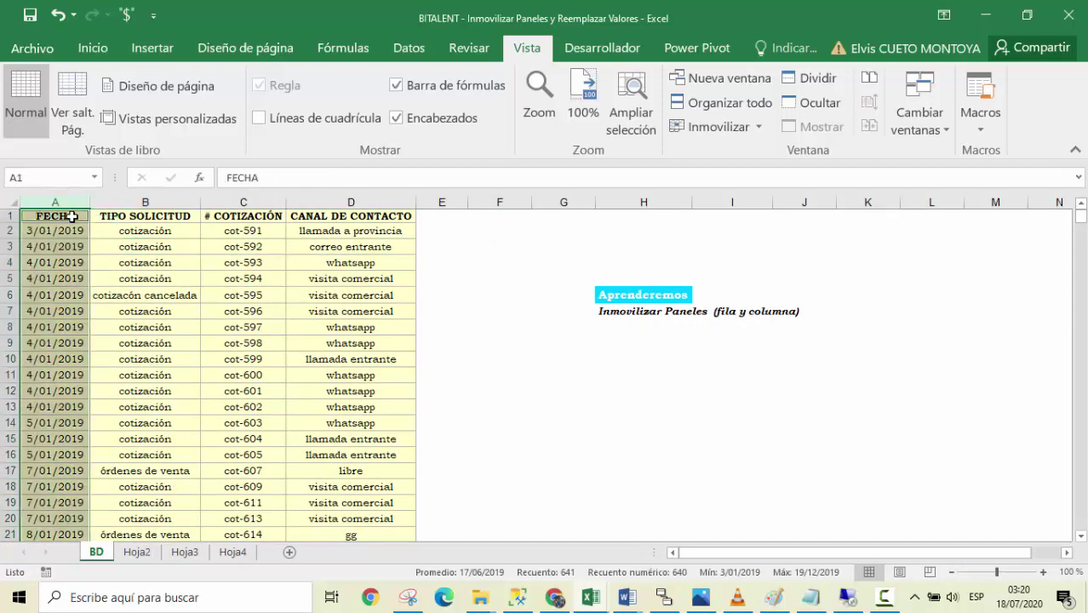
pyautogui.moveTo(74, 216); pyautogui.dragTo(349, 217)
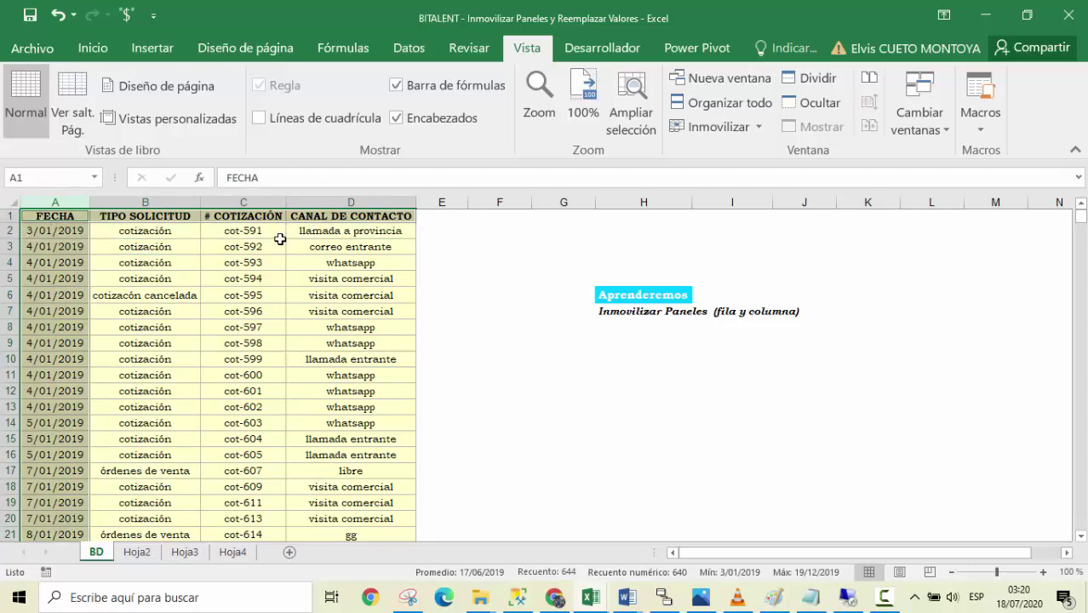
pyautogui.click(993, 271)
pyautogui.hotkey('ctrl', 'Right')
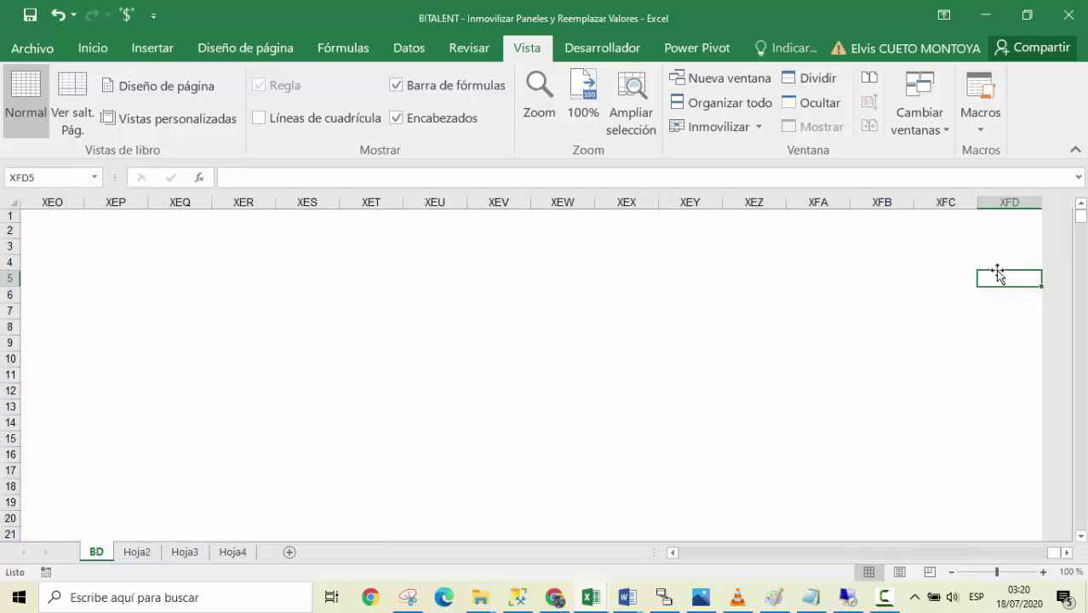
pyautogui.press('Home')
pyautogui.hotkey('ctrl', 'Down')
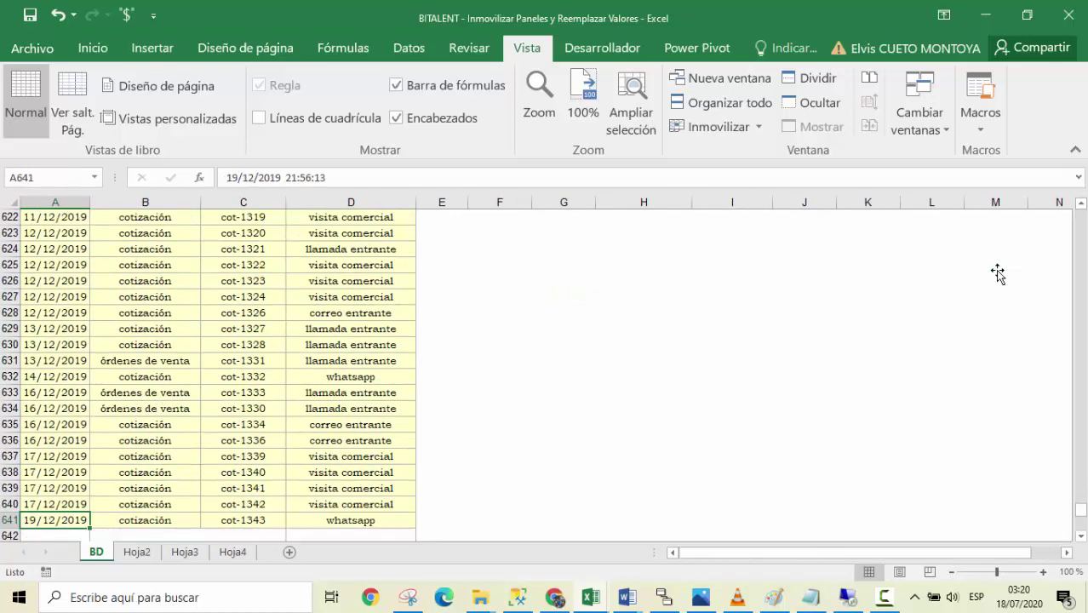
pyautogui.hotkey('ctrl', 'Down')
pyautogui.hotkey('ctrl', 'Home')
pyautogui.press('Down')
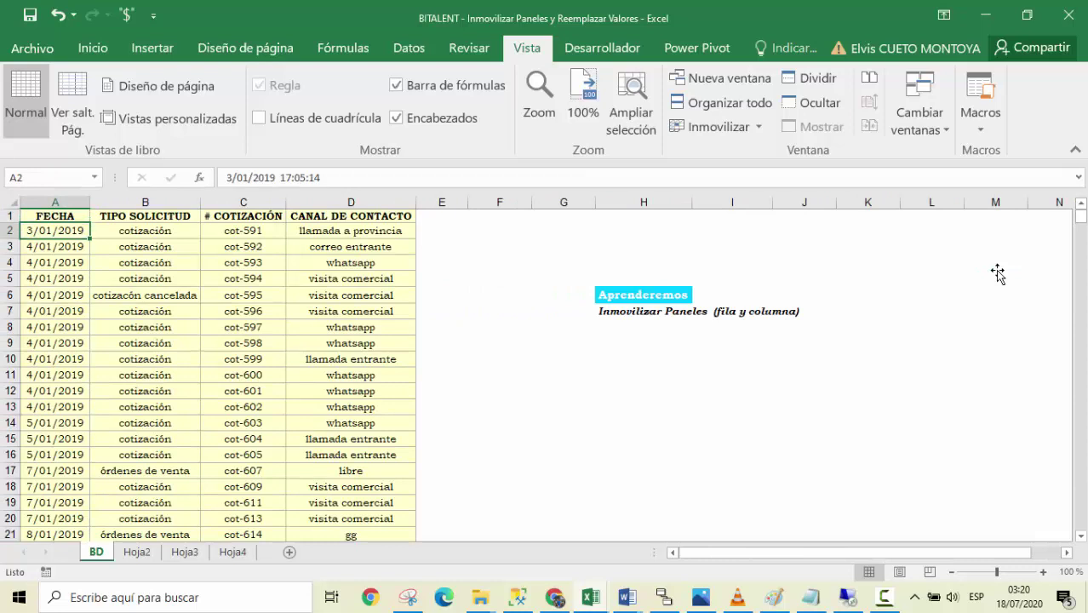
pyautogui.press('Down')
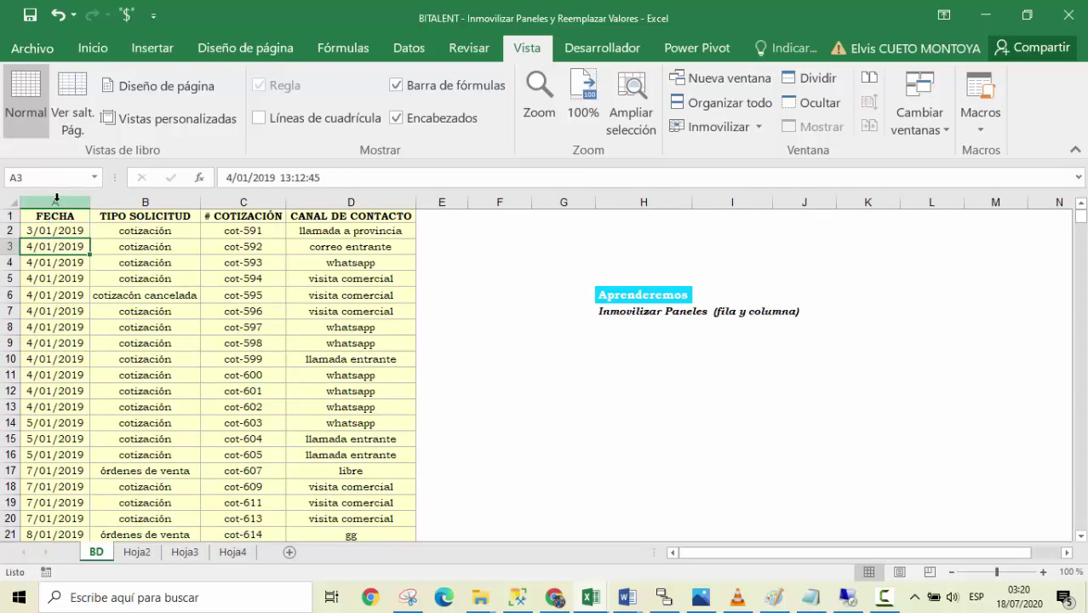
pyautogui.click(57, 198)
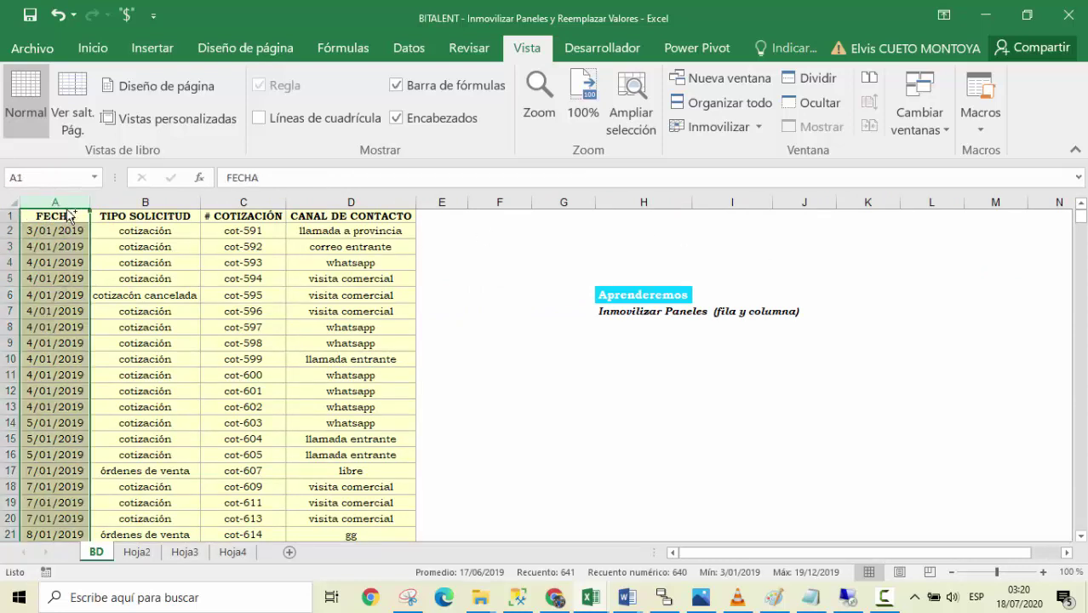
pyautogui.moveTo(129, 216); pyautogui.dragTo(308, 216)
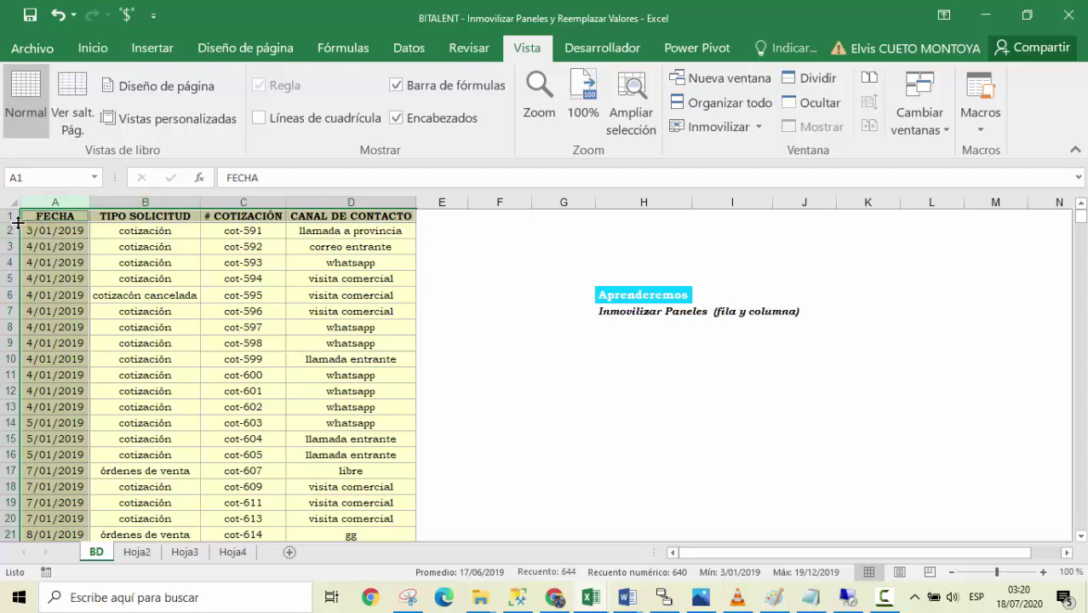
# - From cell B2, apply Inmovilizar paneles to lock row 1 and the FECHA column
pyautogui.click(132, 230)
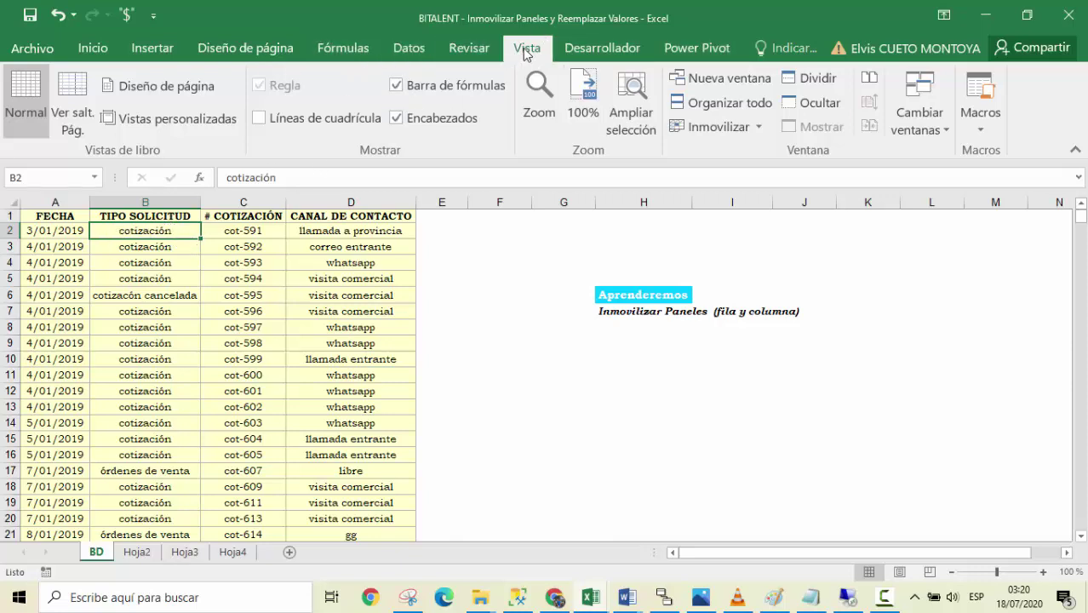
pyautogui.click(756, 131)
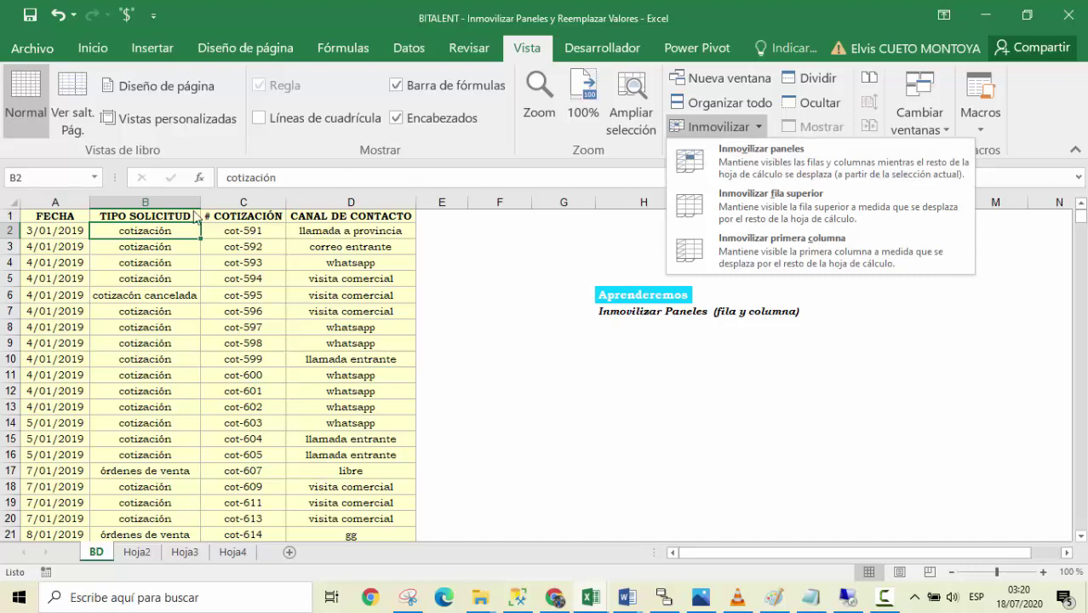
pyautogui.click(845, 152)
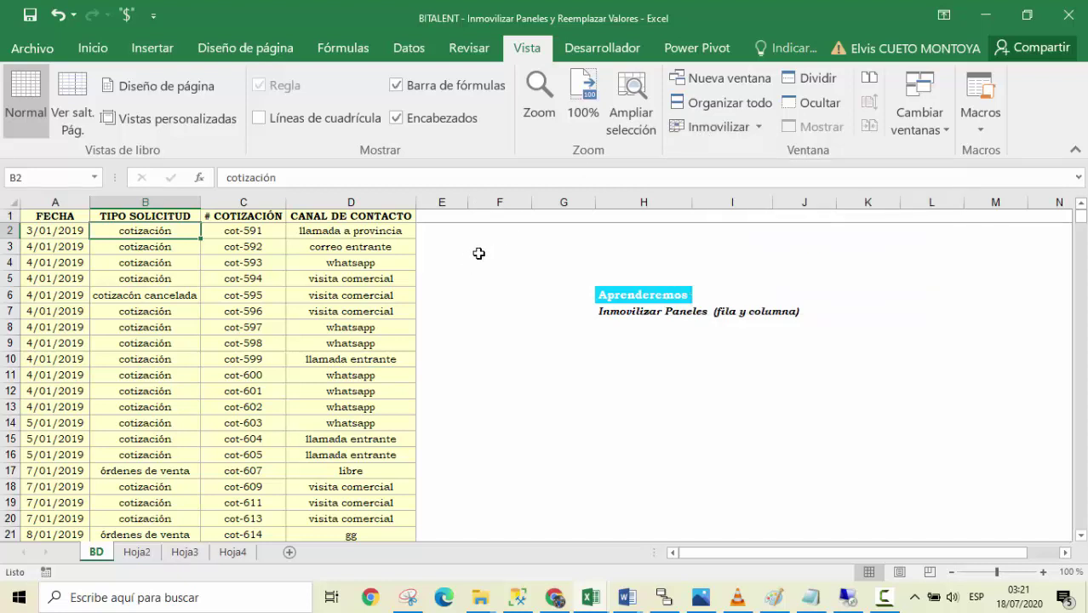
pyautogui.moveTo(440, 215); pyautogui.dragTo(996, 216)
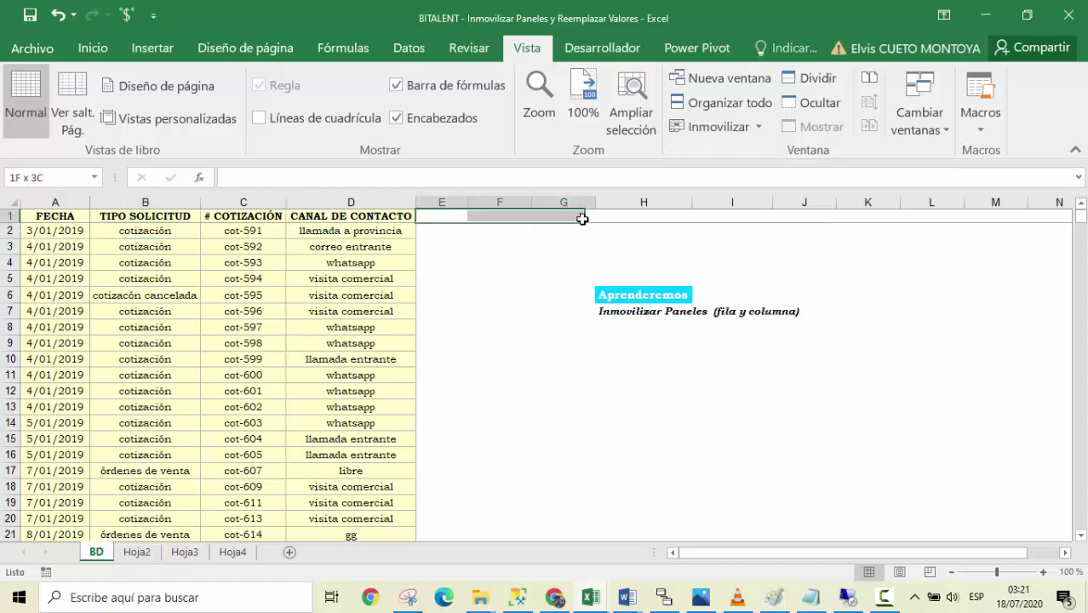
pyautogui.click(981, 259)
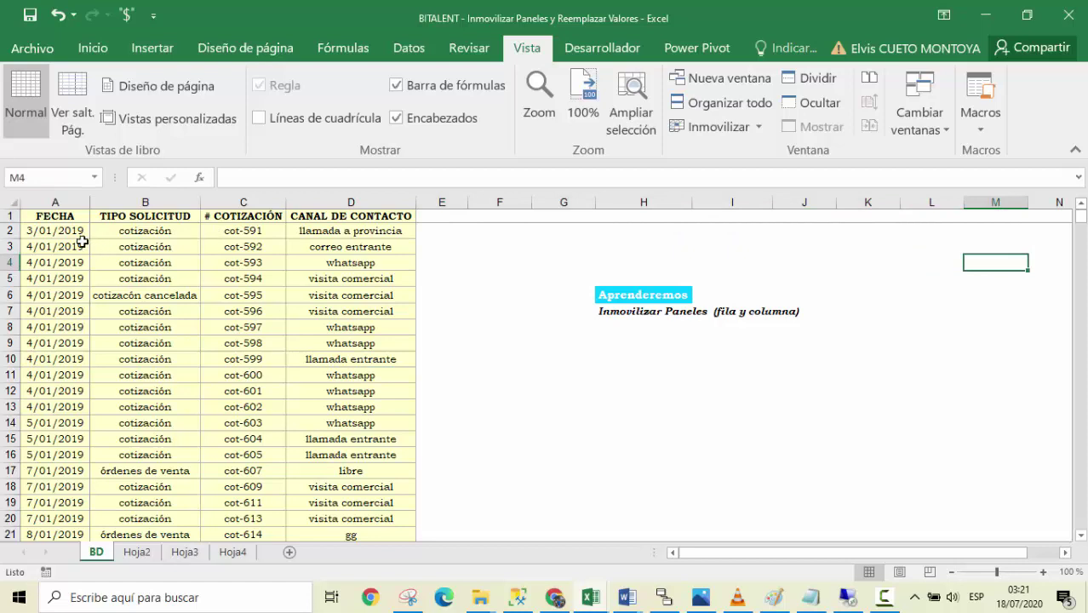
pyautogui.moveTo(54, 214); pyautogui.dragTo(54, 422)
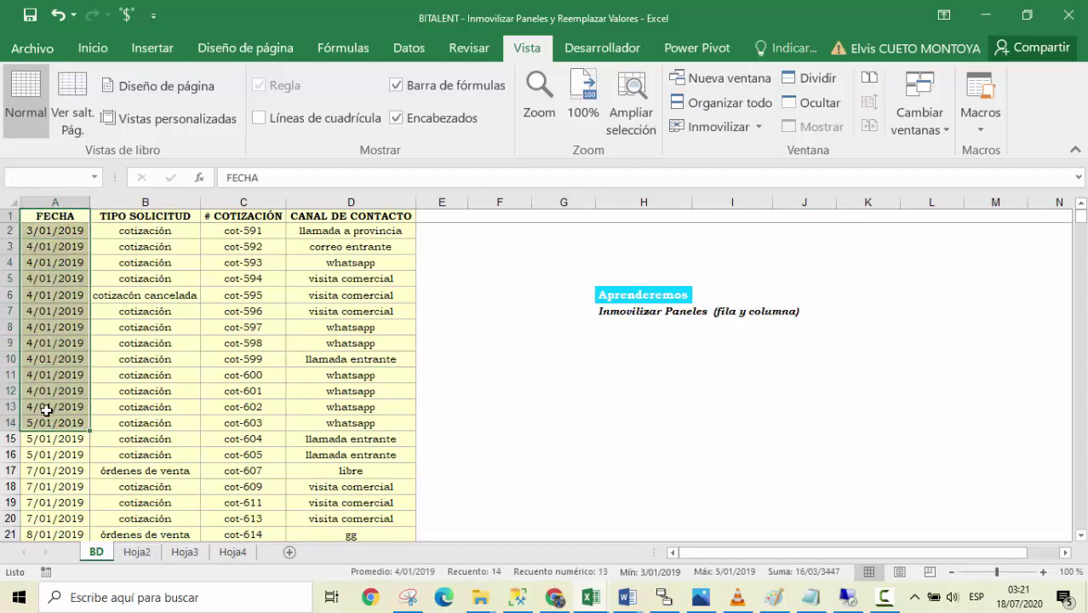
pyautogui.click(75, 311)
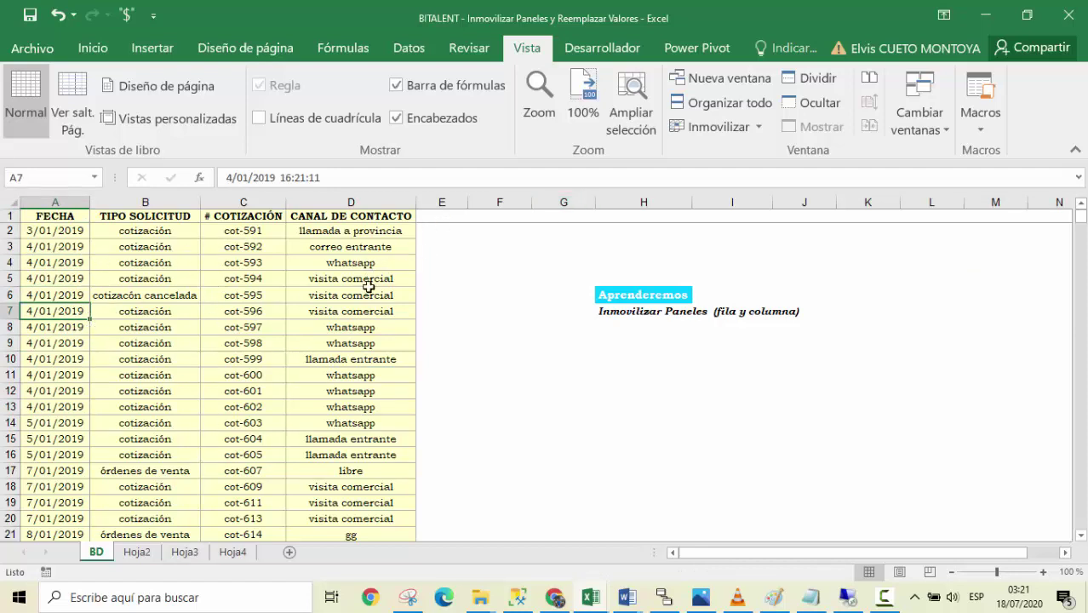
pyautogui.moveTo(60, 246)
pyautogui.mouseDown()
pyautogui.moveTo(45, 491)
pyautogui.moveTo(71, 436)
pyautogui.moveTo(76, 504)
pyautogui.mouseUp()
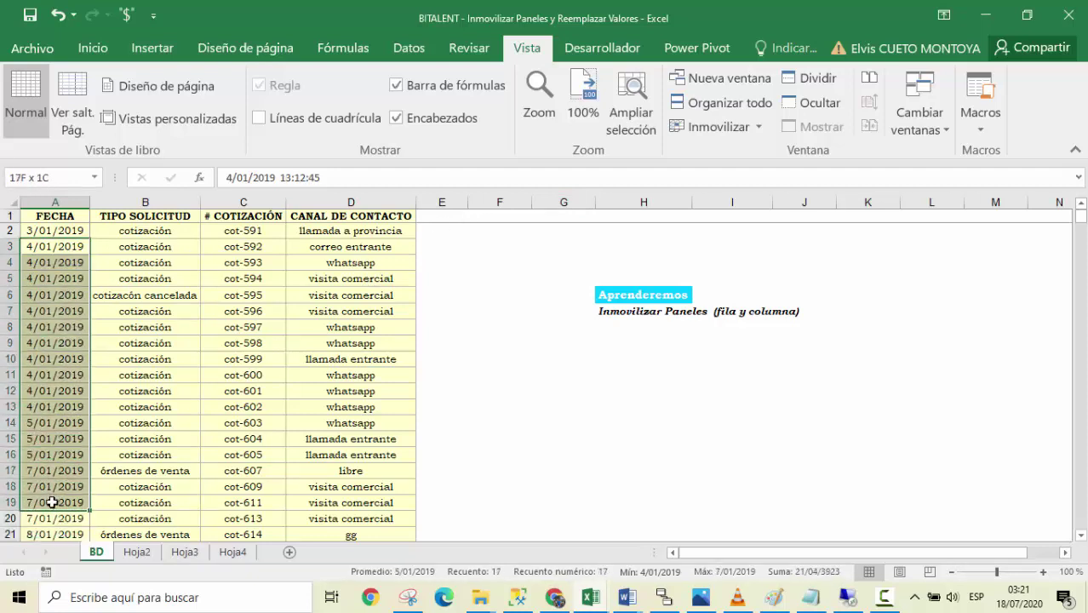
pyautogui.click(174, 294)
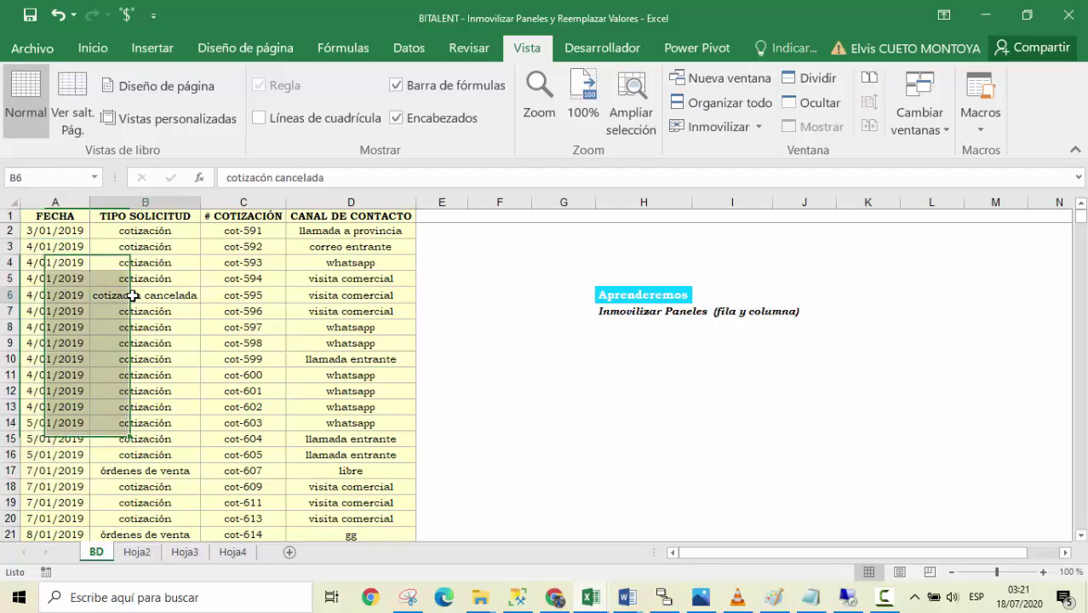
pyautogui.click(364, 266)
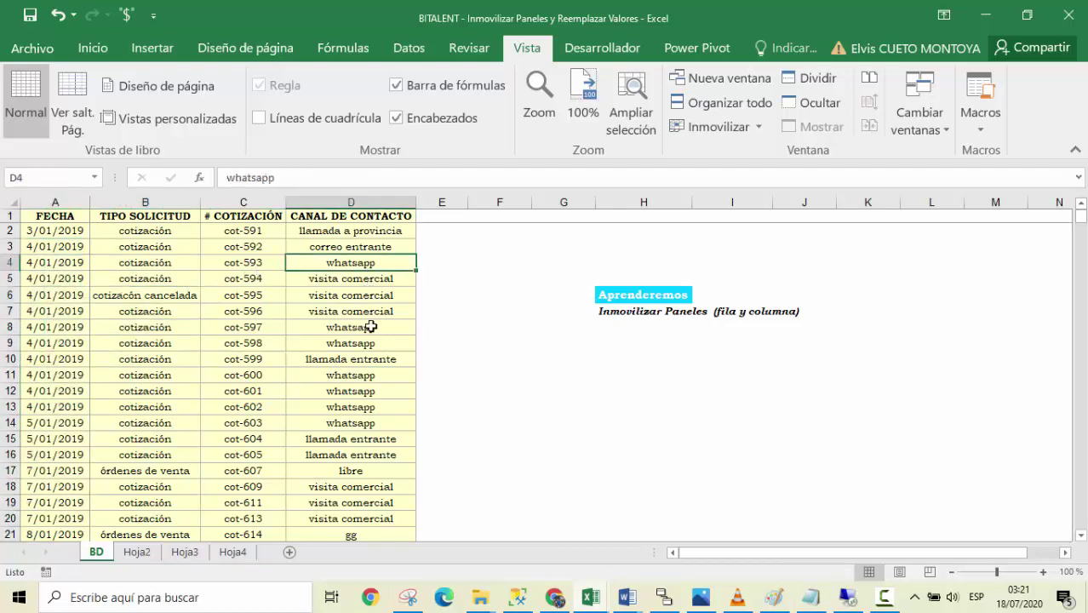
pyautogui.press('Right')
pyautogui.press('Right')
pyautogui.press('Right')
pyautogui.press('Right')
pyautogui.press('Right')
pyautogui.press('Right')
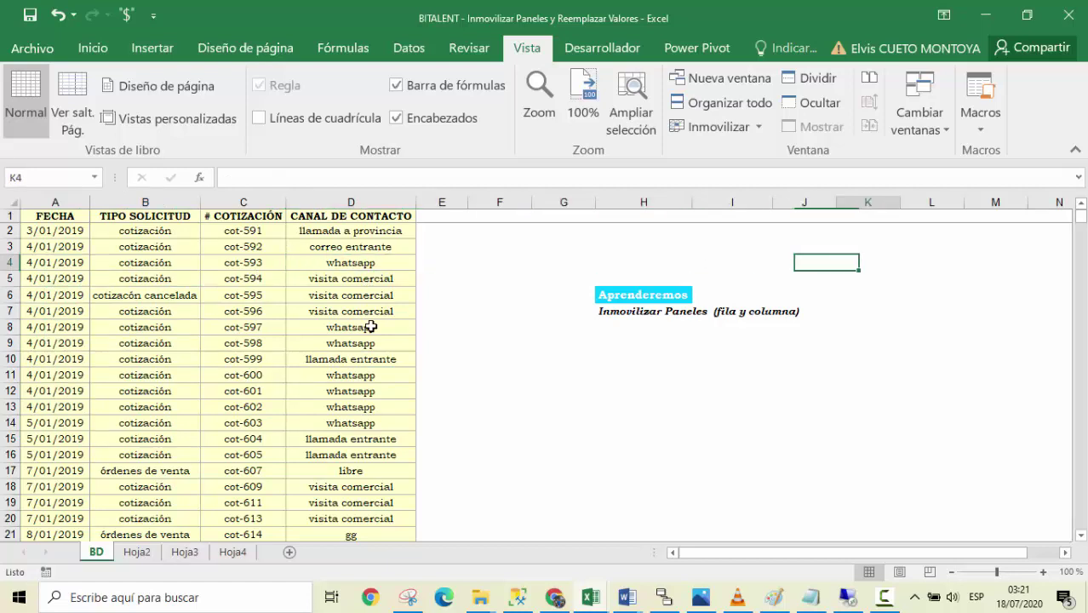
pyautogui.press('Right')
pyautogui.press('Right')
pyautogui.press('Right')
pyautogui.press('Right')
pyautogui.press('Right')
pyautogui.press('Right')
pyautogui.press('Right')
pyautogui.press('Right')
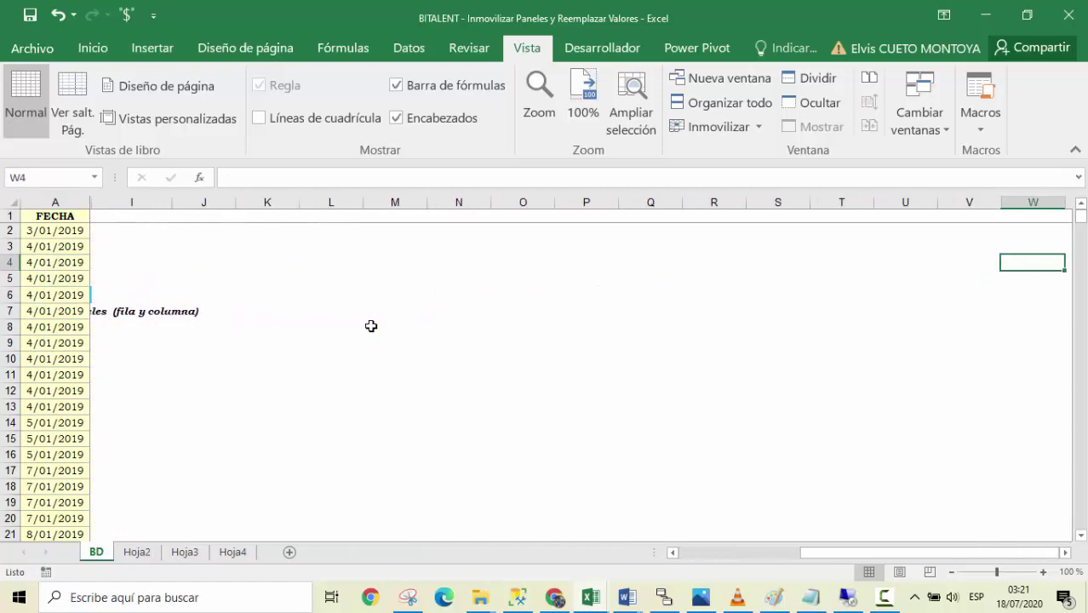
pyautogui.press('Right')
pyautogui.press('Right')
pyautogui.press('Right')
pyautogui.press('Right')
pyautogui.press('Right')
pyautogui.press('Right')
pyautogui.press('Right')
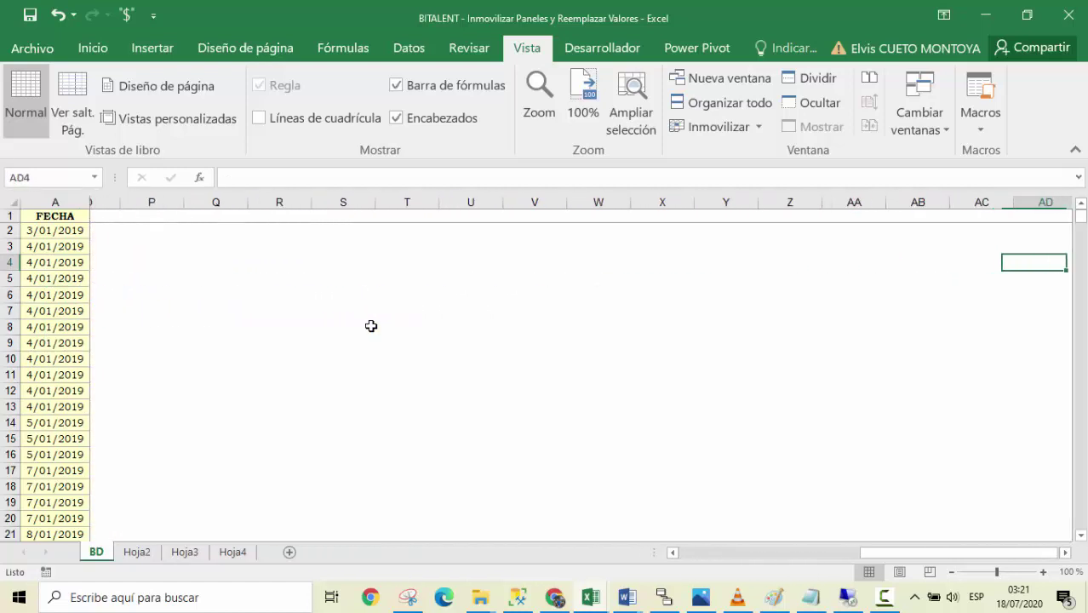
pyautogui.press('Right')
pyautogui.press('Right')
pyautogui.press('Right')
pyautogui.press('Right')
pyautogui.press('Right')
pyautogui.press('Right')
pyautogui.press('Right')
pyautogui.press('Right')
pyautogui.press('Right')
pyautogui.press('Left')
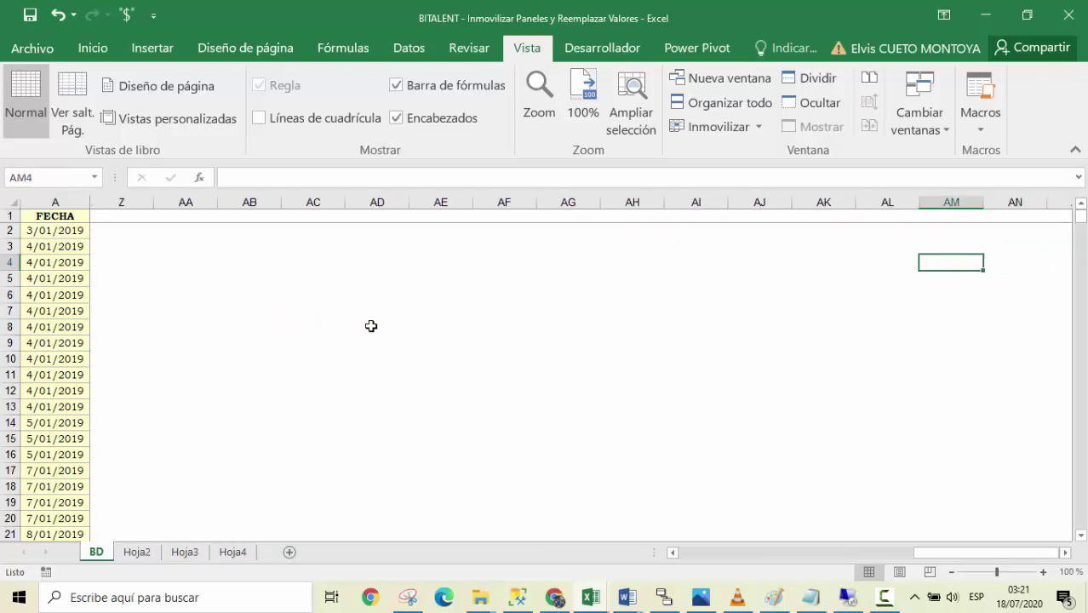
pyautogui.press('Left')
pyautogui.hotkey('ctrl', 'Left')
pyautogui.hotkey('ctrl', 'Left')
pyautogui.press('Right')
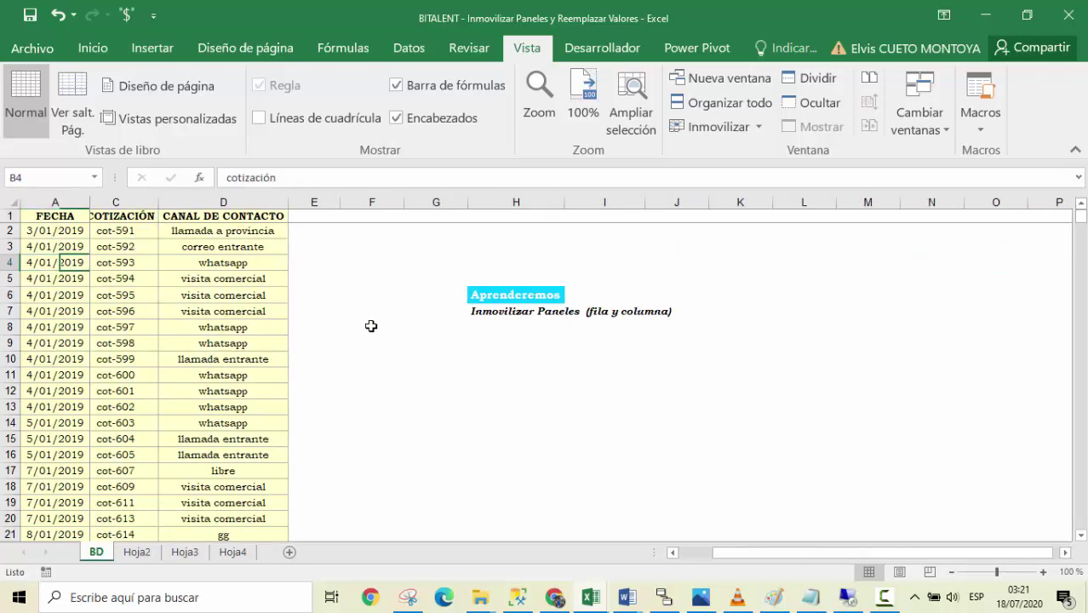
pyautogui.press('Right')
pyautogui.press('Down')
pyautogui.press('Down')
pyautogui.press('Down')
pyautogui.press('Down')
pyautogui.press('Down')
pyautogui.press('Down')
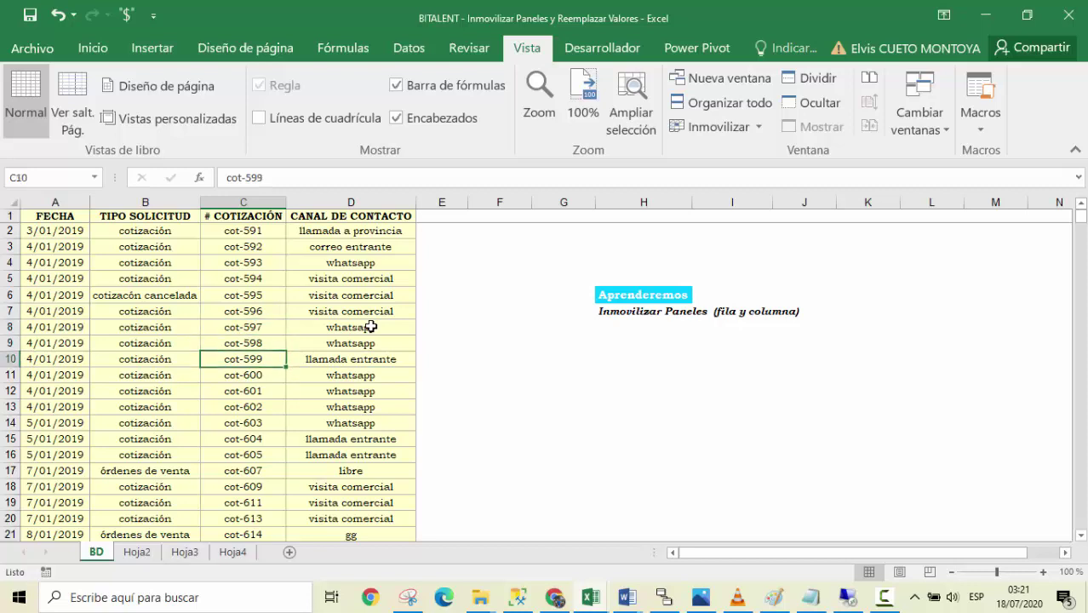
pyautogui.hotkey('ctrl', 'Down')
pyautogui.press('Up')
pyautogui.press('Left')
pyautogui.press('Left')
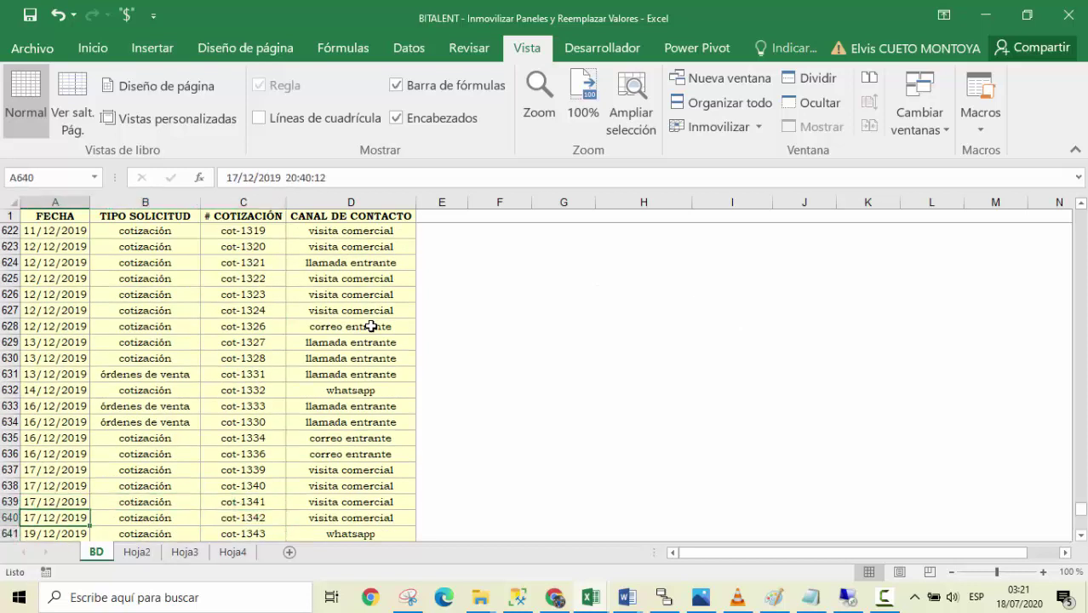
pyautogui.press('Down')
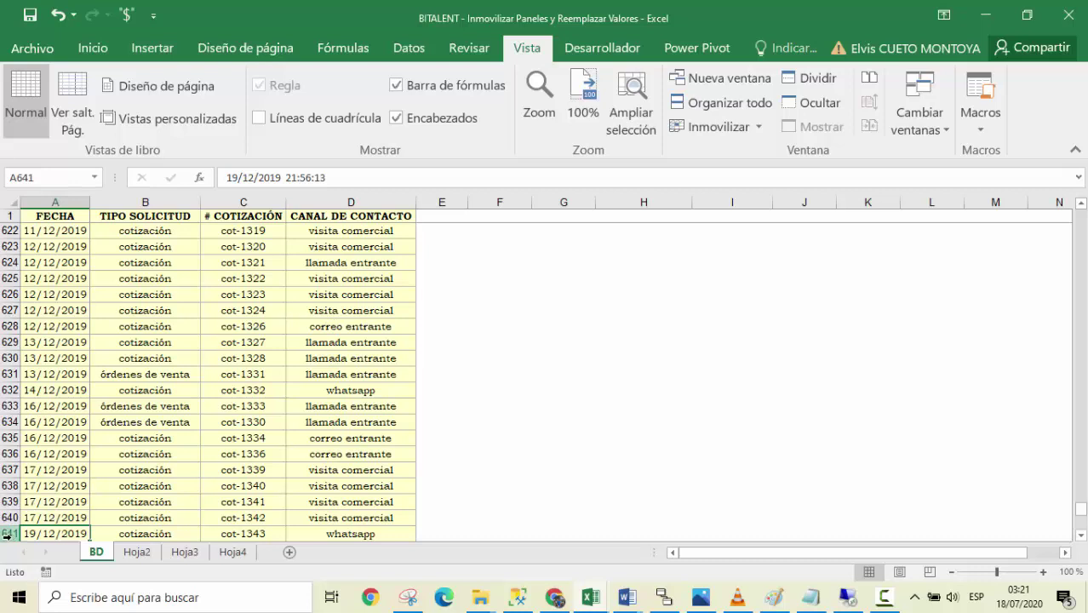
pyautogui.moveTo(38, 534); pyautogui.dragTo(48, 532)
pyautogui.click(354, 340)
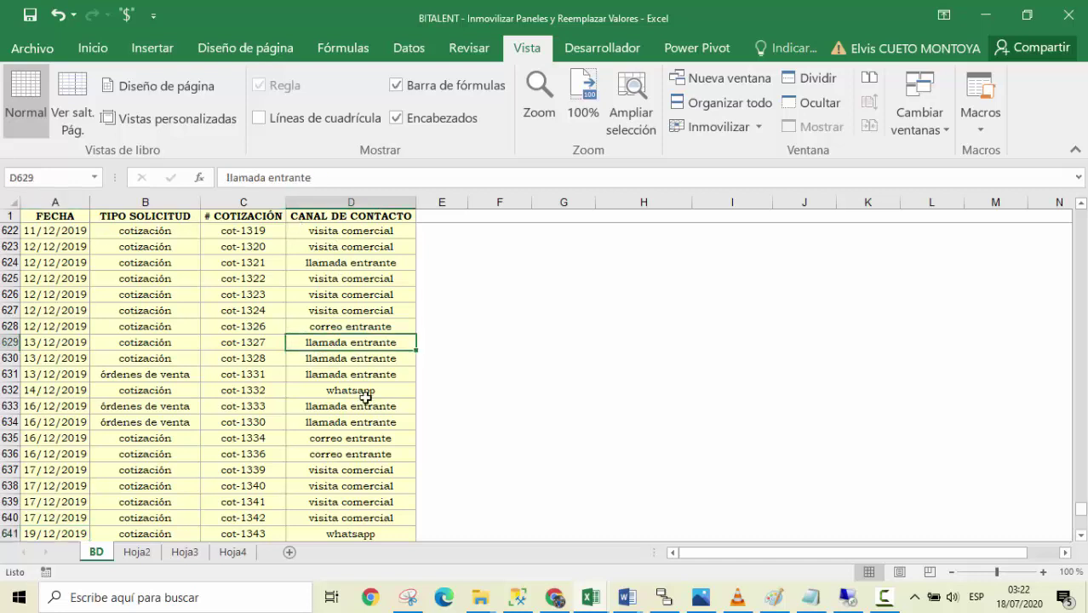
pyautogui.hotkey('ctrl', 'Up')
pyautogui.hotkey('ctrl', 'Down')
pyautogui.hotkey('ctrl', 'Up')
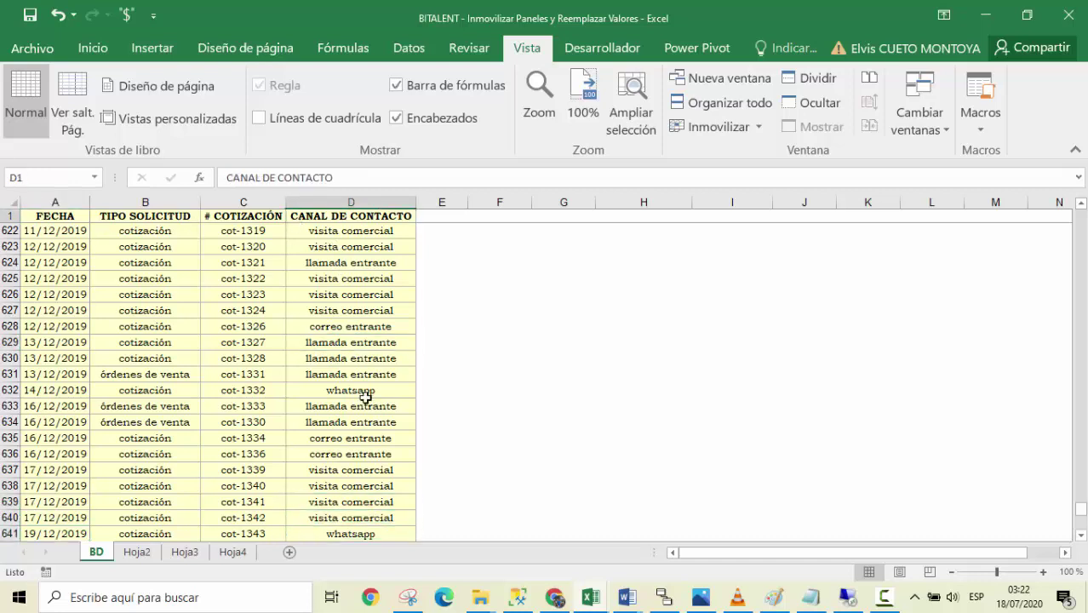
pyautogui.press('Down')
pyautogui.press('Down')
pyautogui.press('Up')
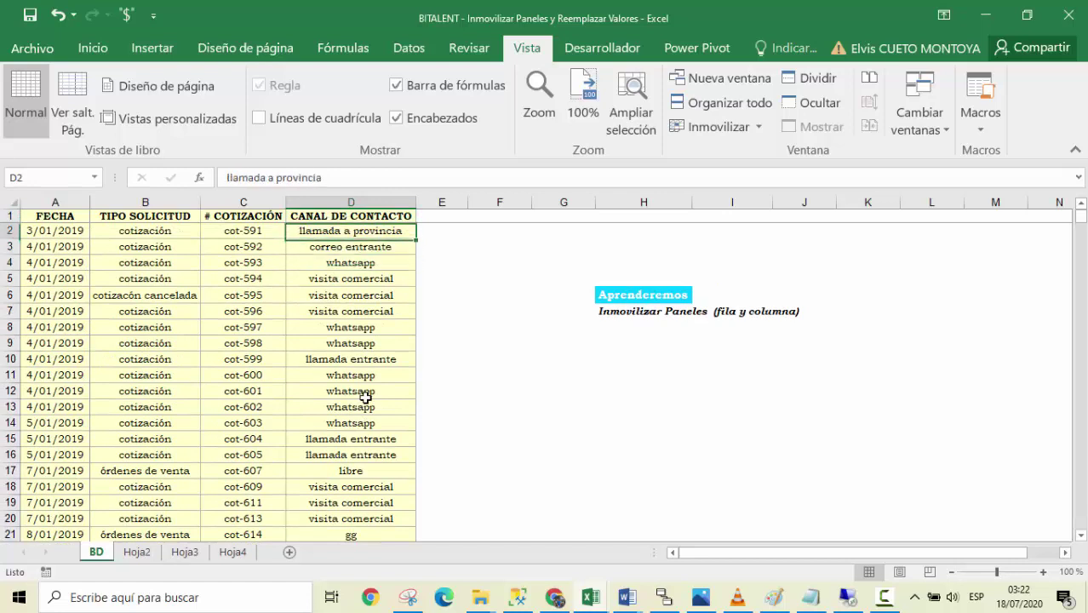
pyautogui.press('Up')
pyautogui.press('Left')
pyautogui.press('Left')
pyautogui.press('Left')
pyautogui.press('Down')
pyautogui.press('Down')
pyautogui.press('Down')
pyautogui.press('Right')
pyautogui.press('Right')
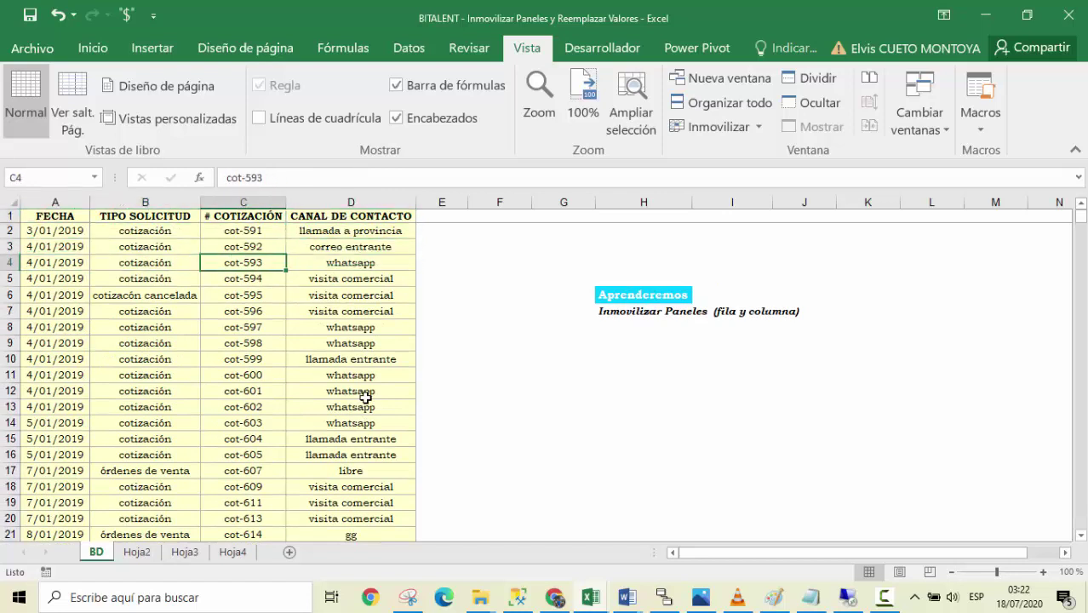
pyautogui.press('Down')
pyautogui.press('Down')
pyautogui.press('Down')
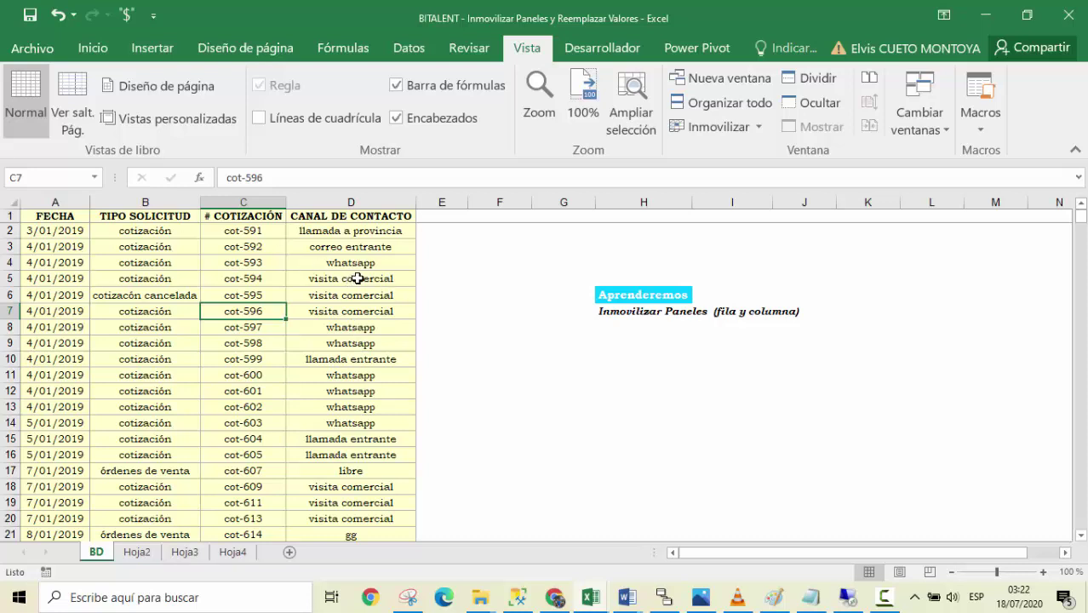
pyautogui.click(497, 289)
pyautogui.click(495, 355)
pyautogui.click(570, 343)
pyautogui.click(661, 404)
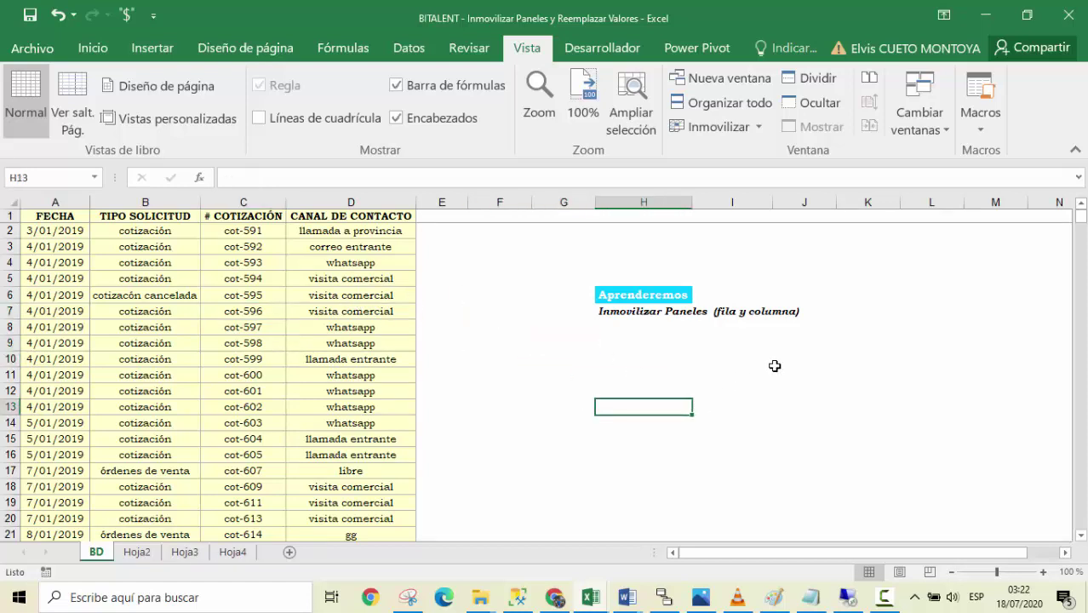
pyautogui.click(804, 358)
pyautogui.click(879, 308)
pyautogui.click(848, 279)
pyautogui.click(651, 277)
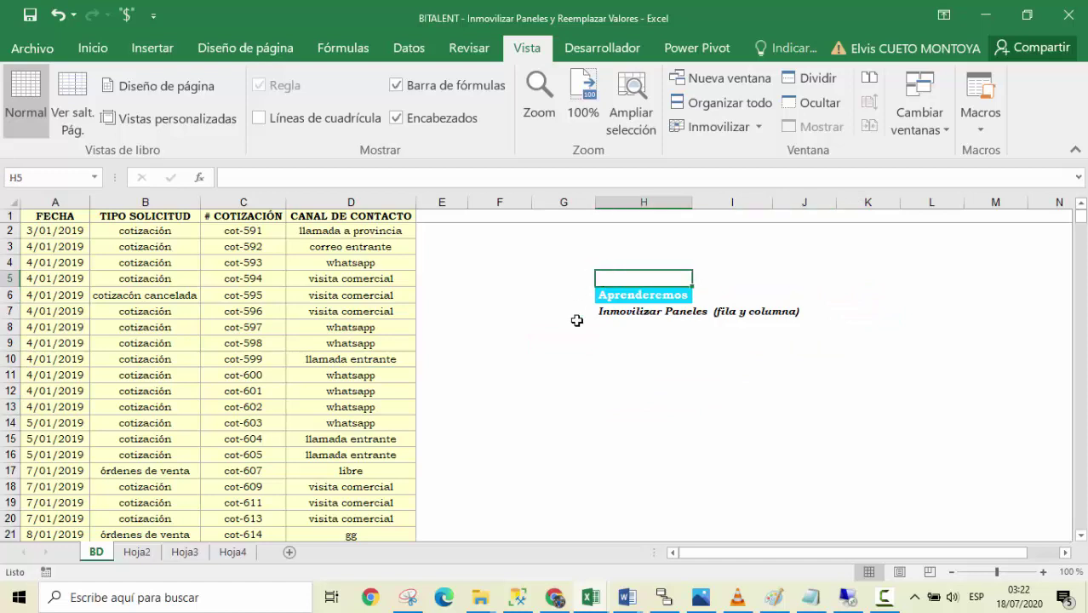
pyautogui.click(566, 342)
pyautogui.click(732, 326)
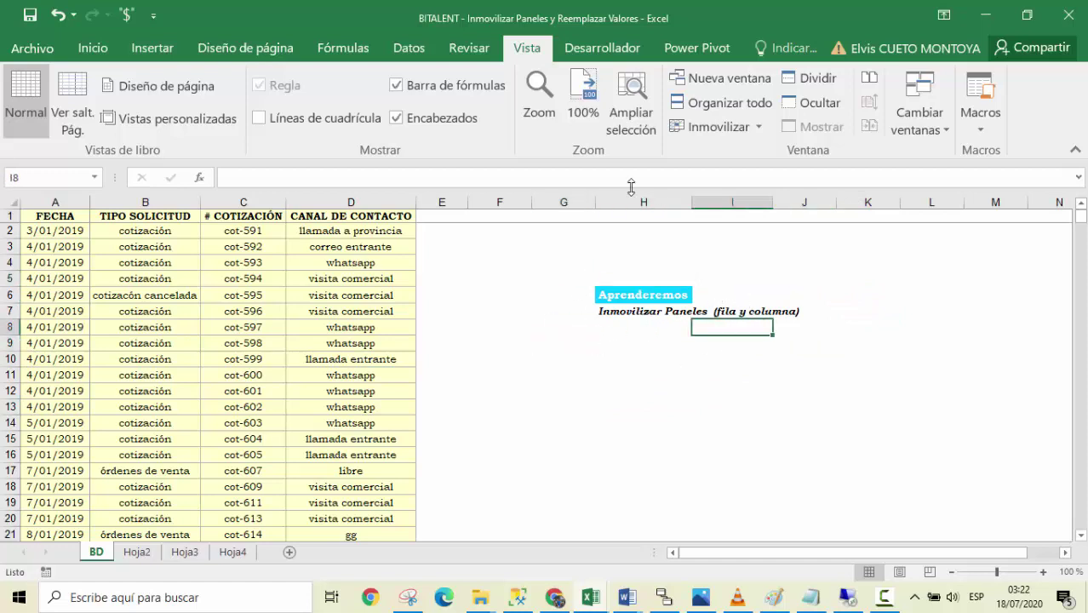
pyautogui.click(725, 125)
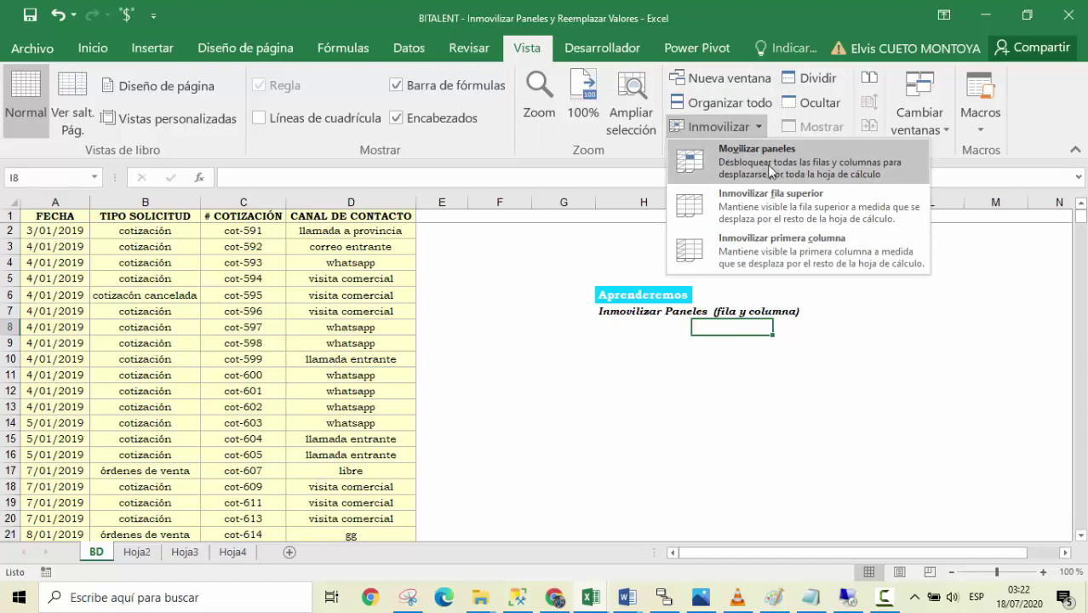
pyautogui.click(739, 158)
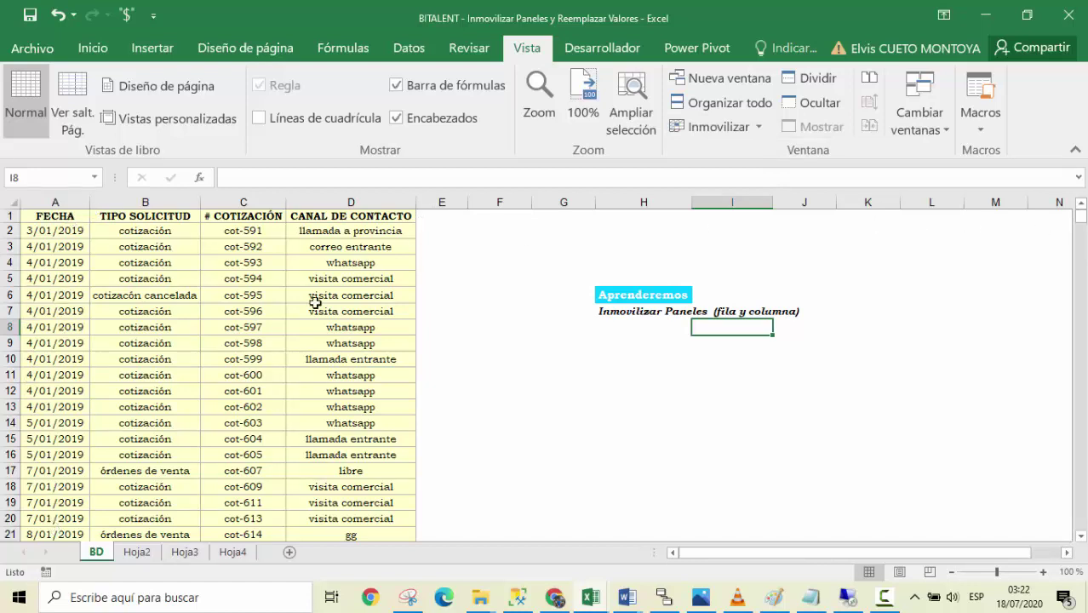
pyautogui.click(281, 295)
pyautogui.press('Down')
pyautogui.hotkey('ctrl', 'Down')
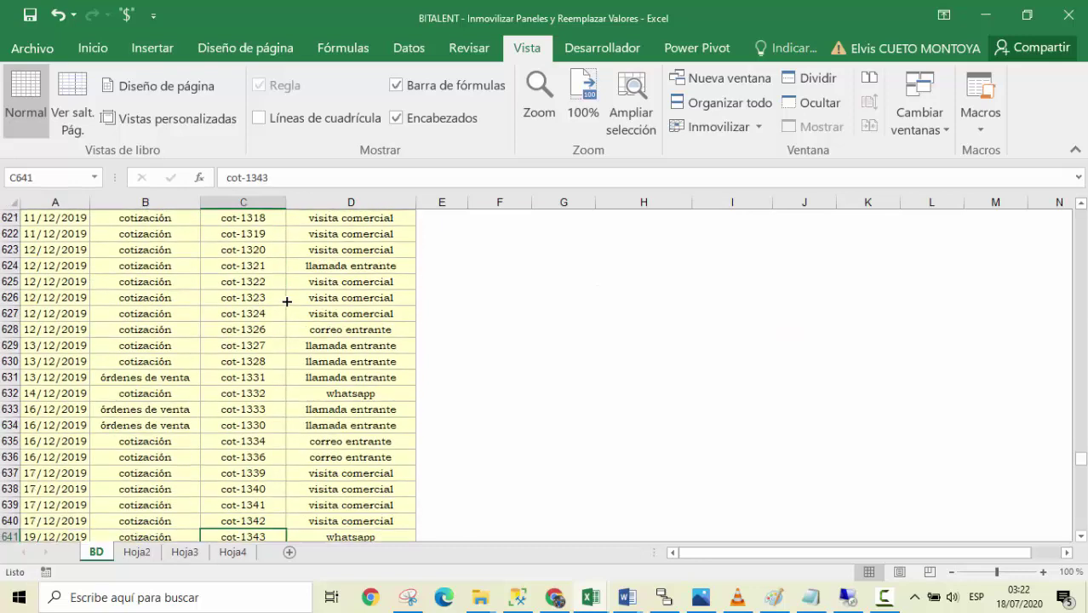
pyautogui.press('Down')
pyautogui.press('Down')
pyautogui.press('Down')
pyautogui.press('Down')
pyautogui.press('Down')
pyautogui.press('Down')
pyautogui.press('Down')
pyautogui.press('Down')
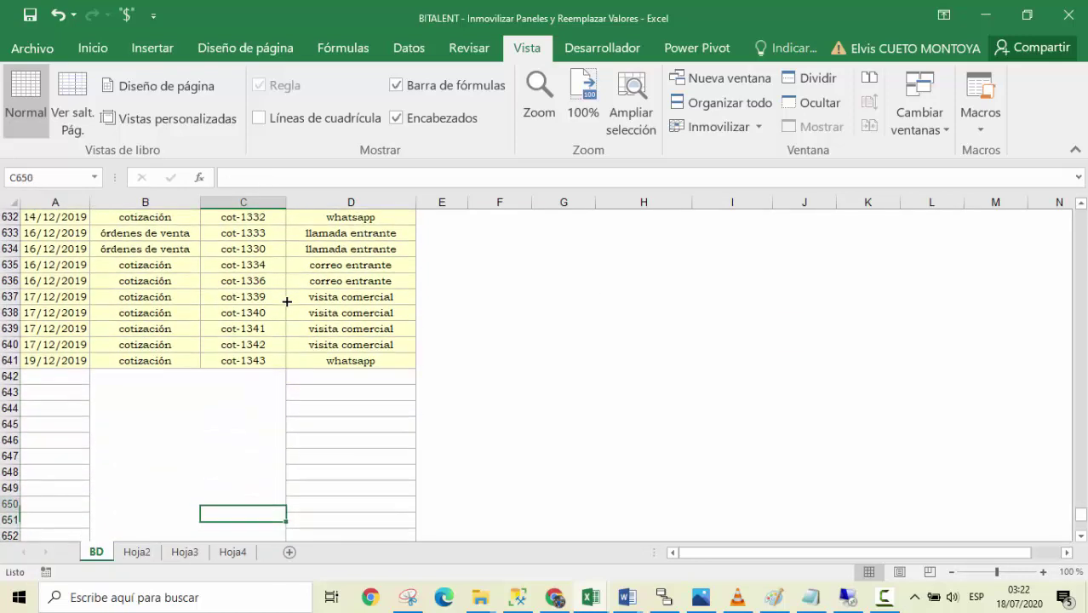
pyautogui.hotkey('ctrl', 'Down')
pyautogui.hotkey('ctrl', 'Up')
pyautogui.hotkey('ctrl', 'Up')
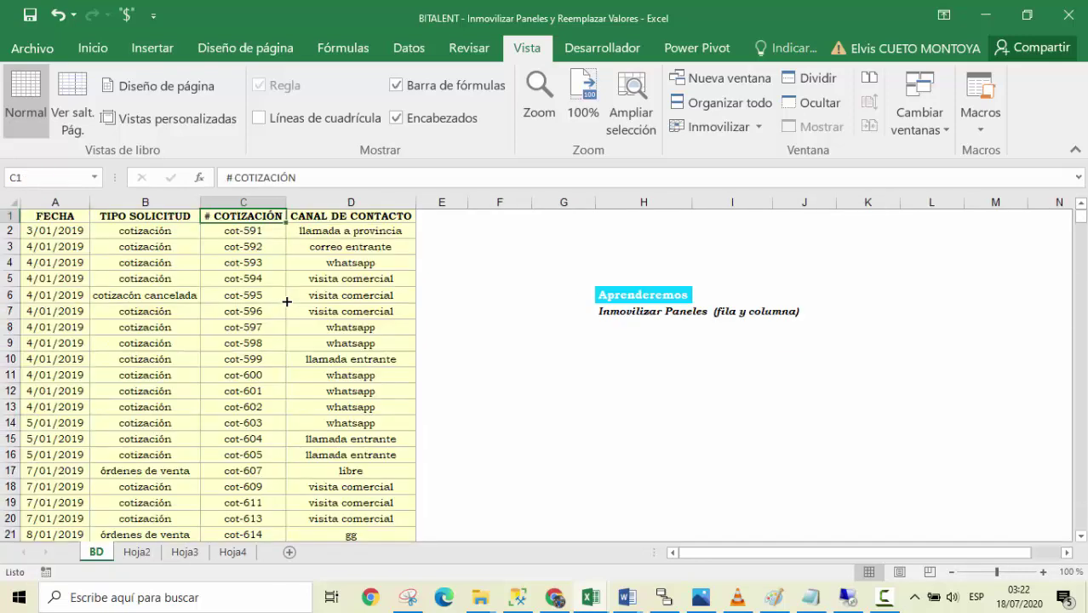
pyautogui.press('Down')
pyautogui.press('Right')
pyautogui.press('Right')
pyautogui.press('Right')
pyautogui.press('Right')
pyautogui.press('Right')
pyautogui.press('Right')
pyautogui.press('Right')
pyautogui.press('Right')
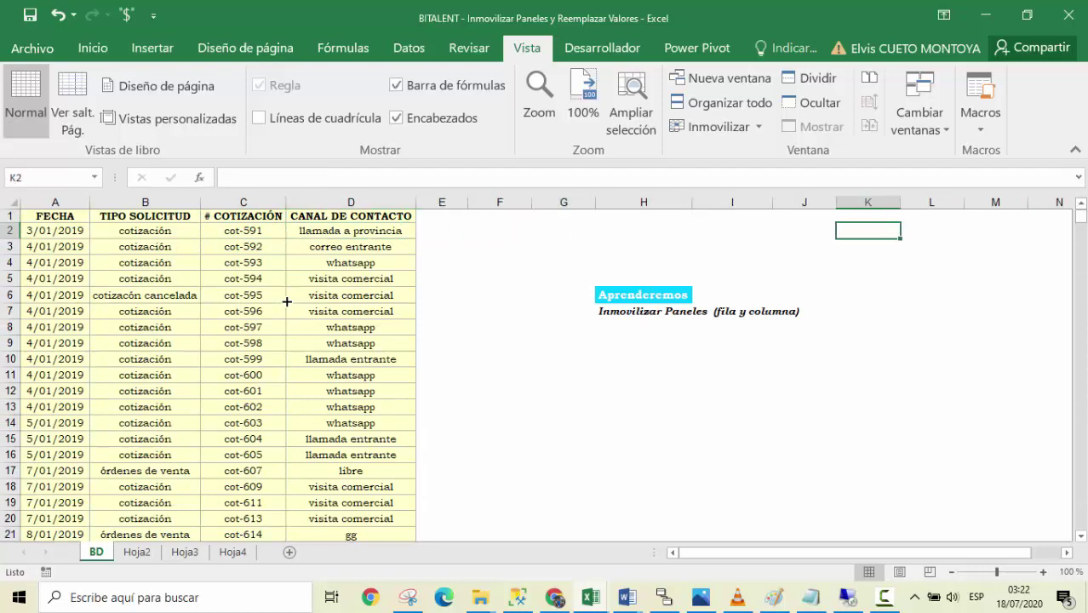
pyautogui.press('Right')
pyautogui.press('Right')
pyautogui.press('Right')
pyautogui.press('Right')
pyautogui.press('Right')
pyautogui.press('Right')
pyautogui.press('Right')
pyautogui.press('Right')
pyautogui.press('Home')
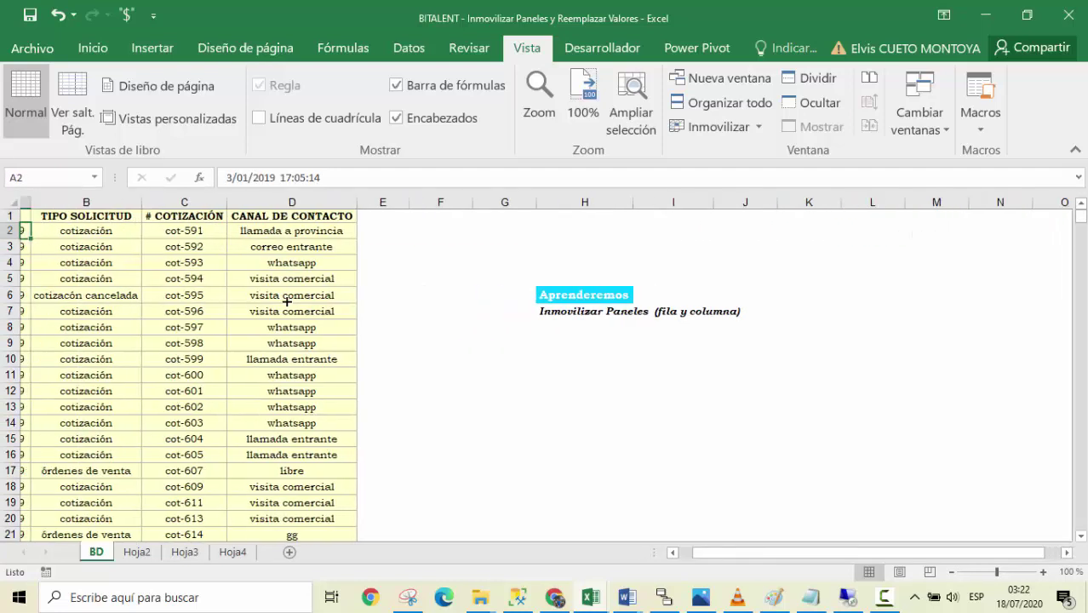
pyautogui.click(296, 324)
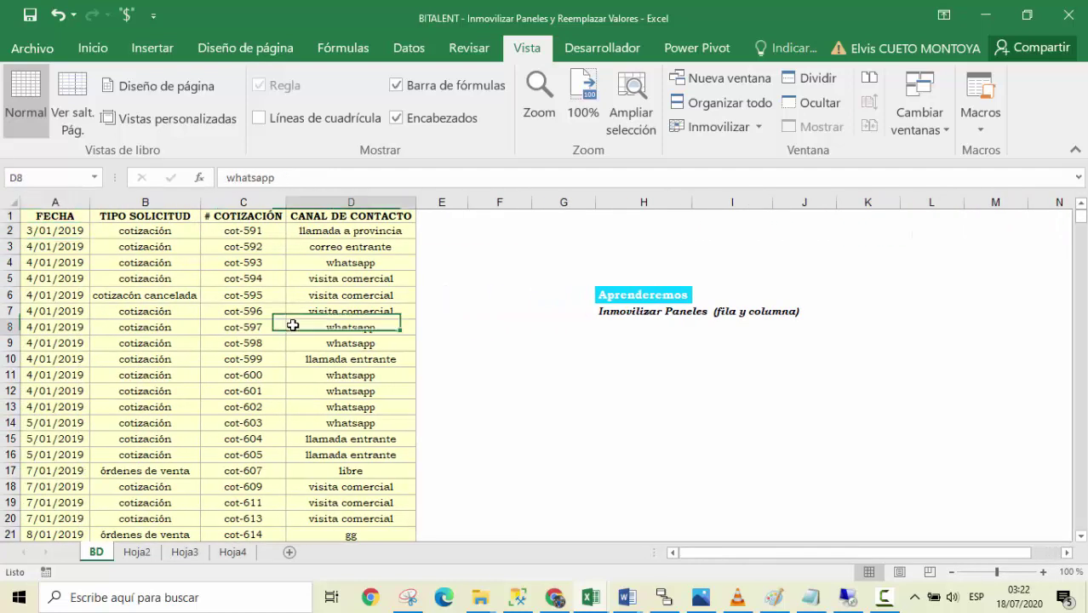
pyautogui.click(172, 274)
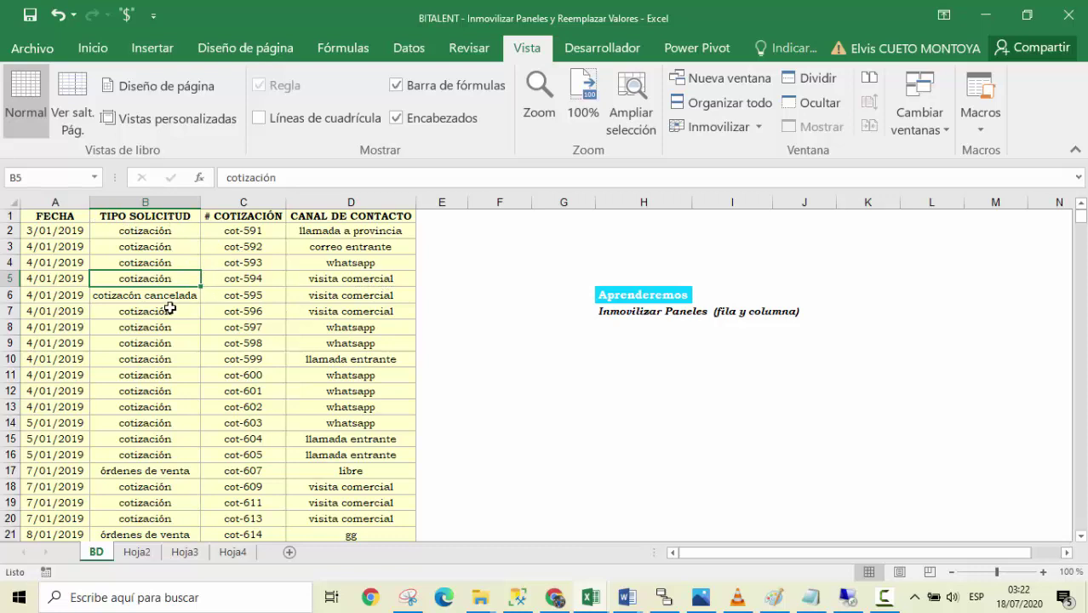
pyautogui.click(132, 231)
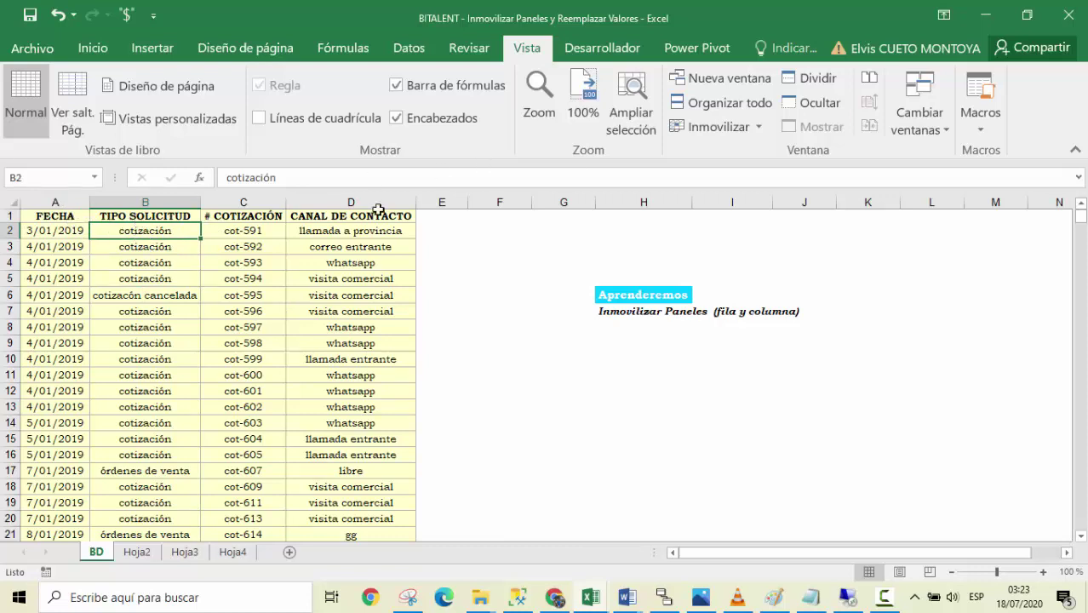
pyautogui.click(715, 126)
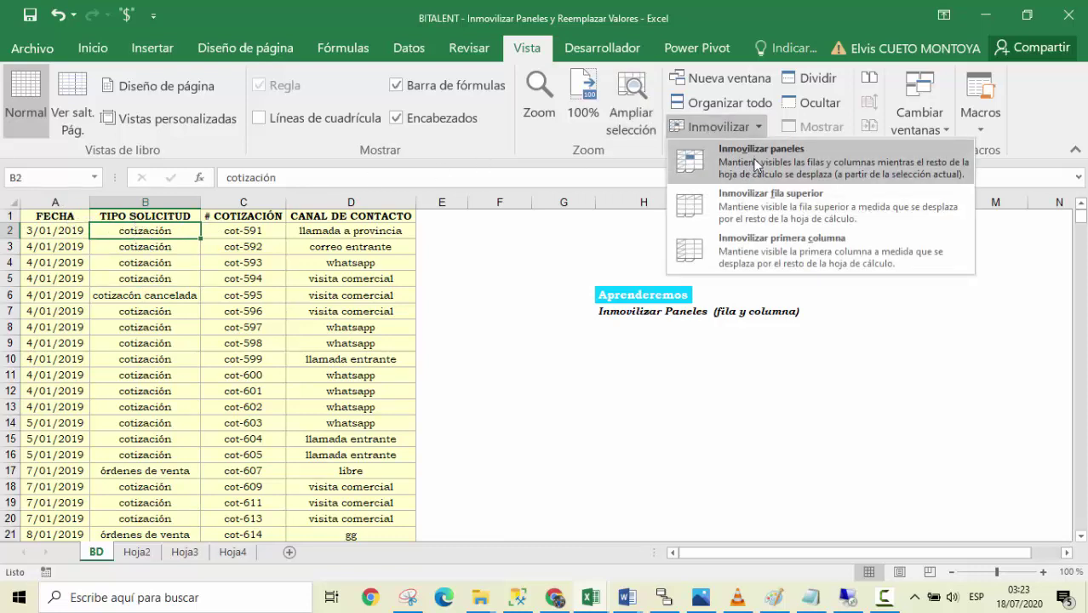
pyautogui.click(768, 206)
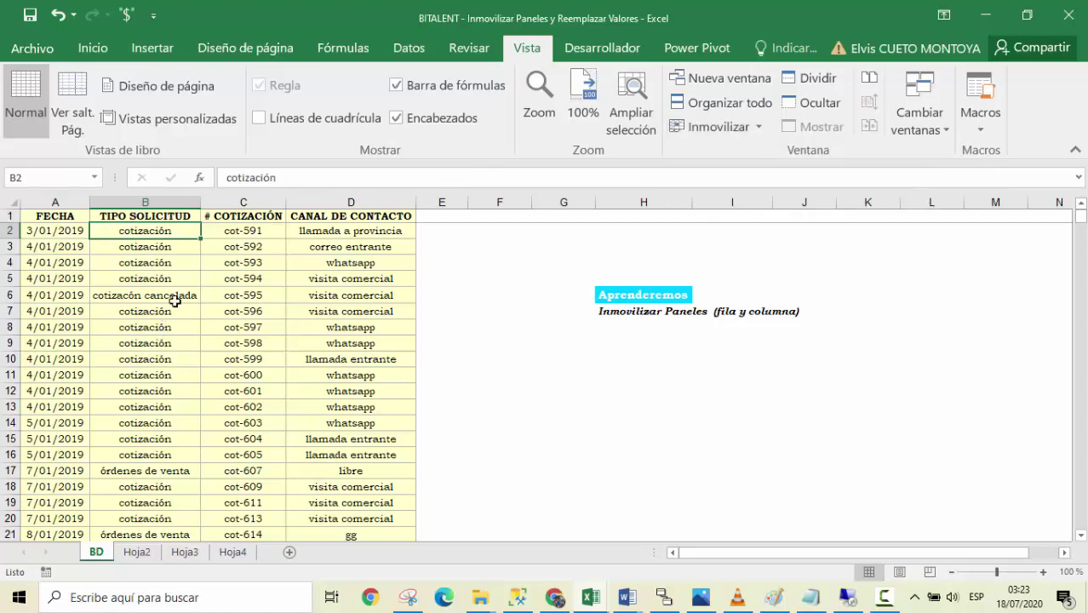
pyautogui.scroll(-1, 200, 294)
pyautogui.scroll(-9, 202, 301)
pyautogui.scroll(-14, 203, 310)
pyautogui.scroll(-2, 204, 315)
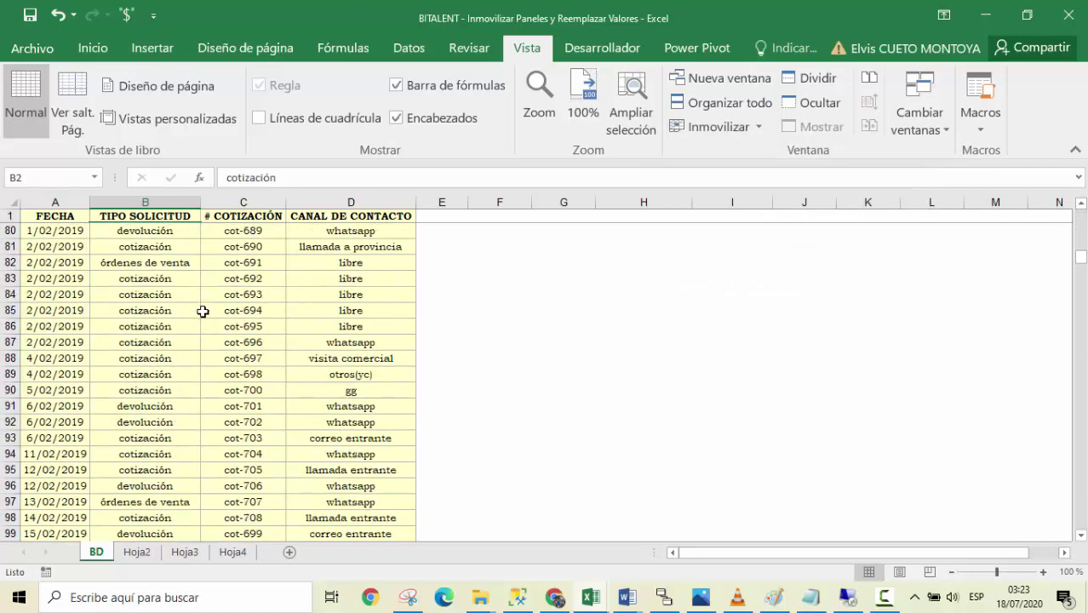
pyautogui.scroll(18, 211, 290)
pyautogui.scroll(8, 208, 258)
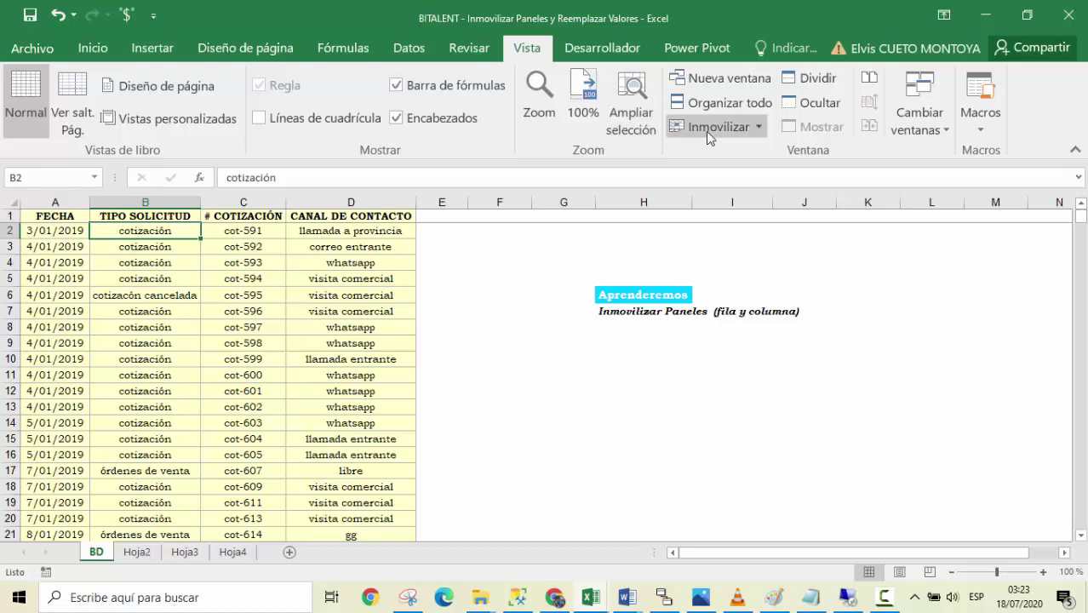
pyautogui.click(708, 133)
pyautogui.click(745, 166)
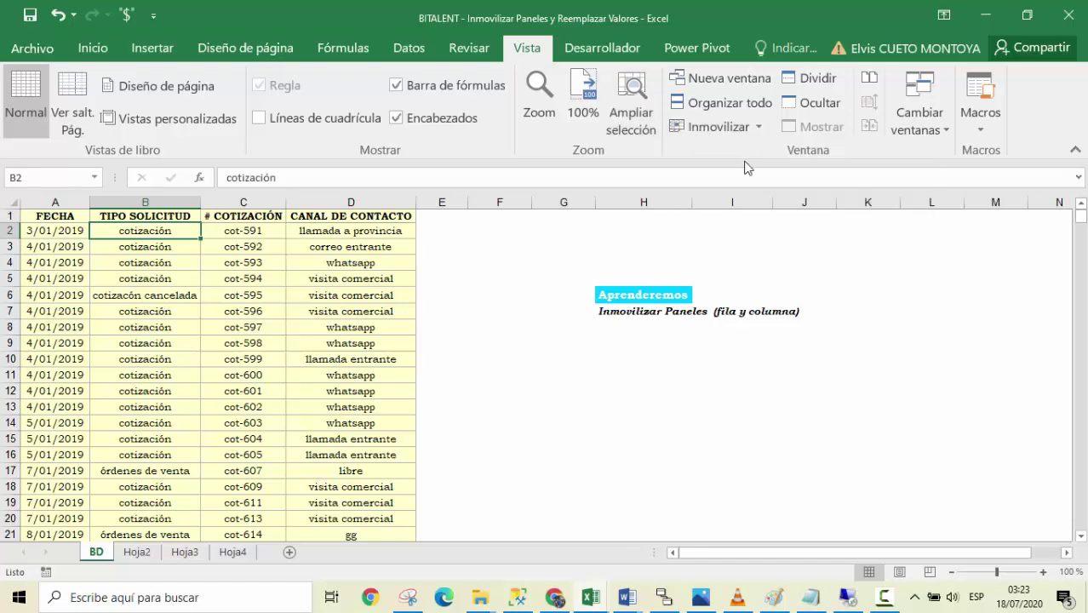
pyautogui.click(158, 275)
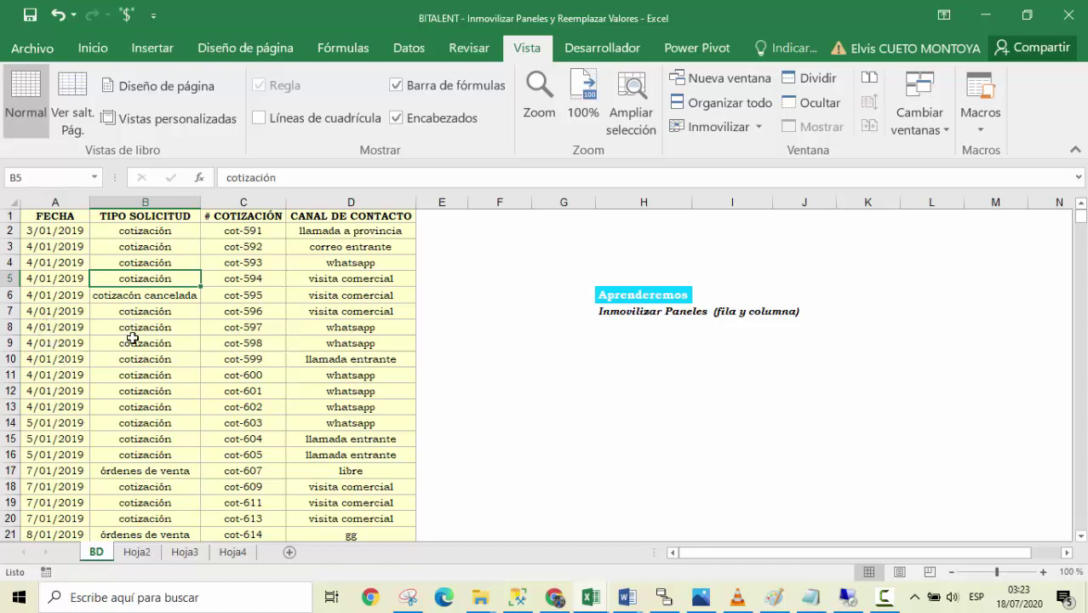
# - Freeze panes at cell B8, locking rows 1–7 and column A
pyautogui.click(102, 325)
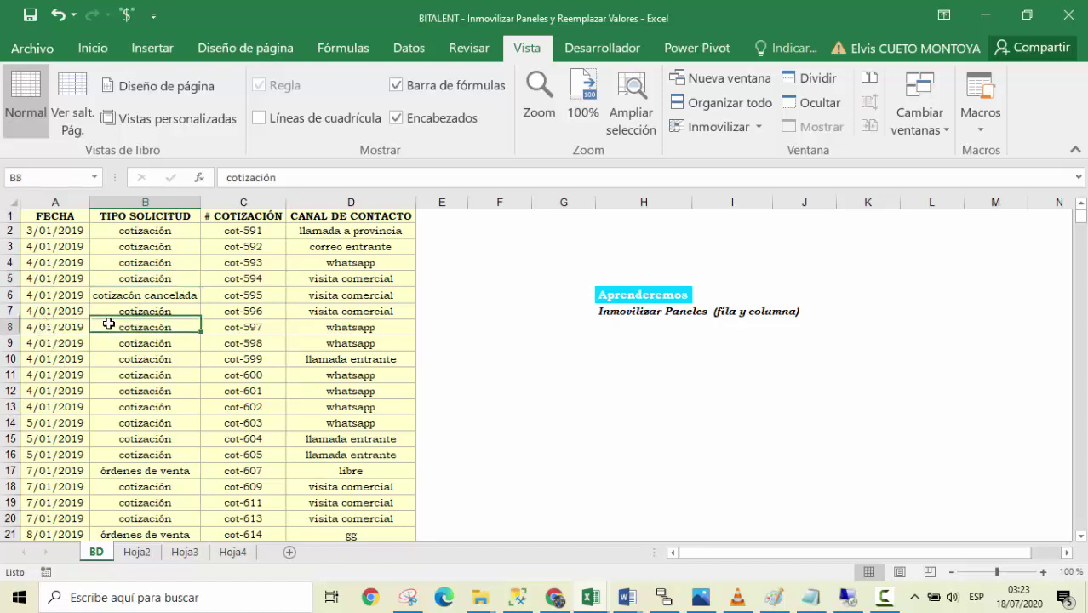
pyautogui.click(57, 281)
pyautogui.click(104, 298)
pyautogui.click(145, 423)
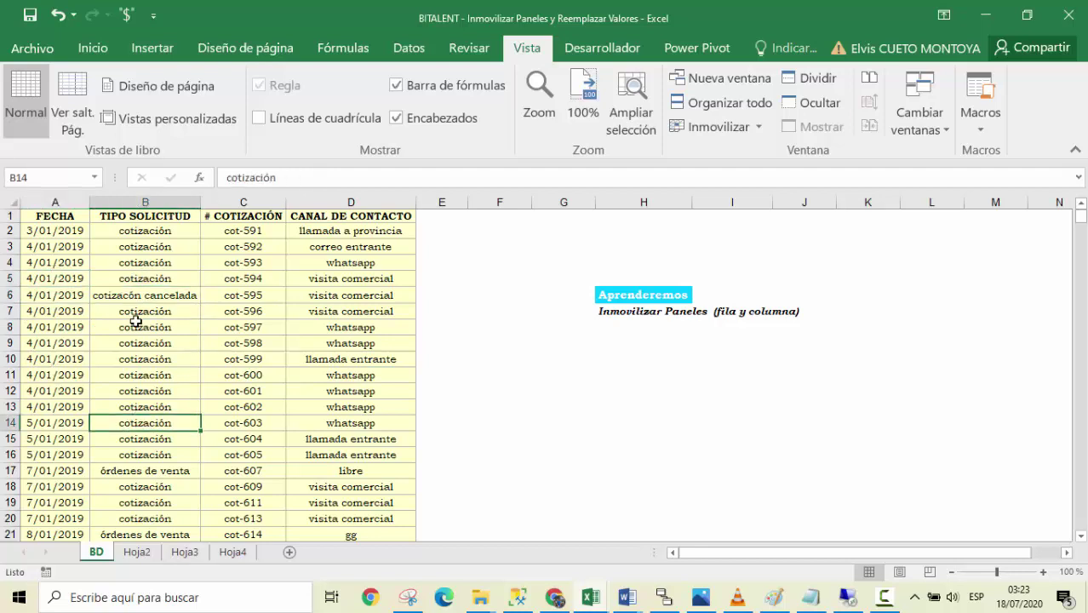
pyautogui.click(137, 322)
pyautogui.click(710, 126)
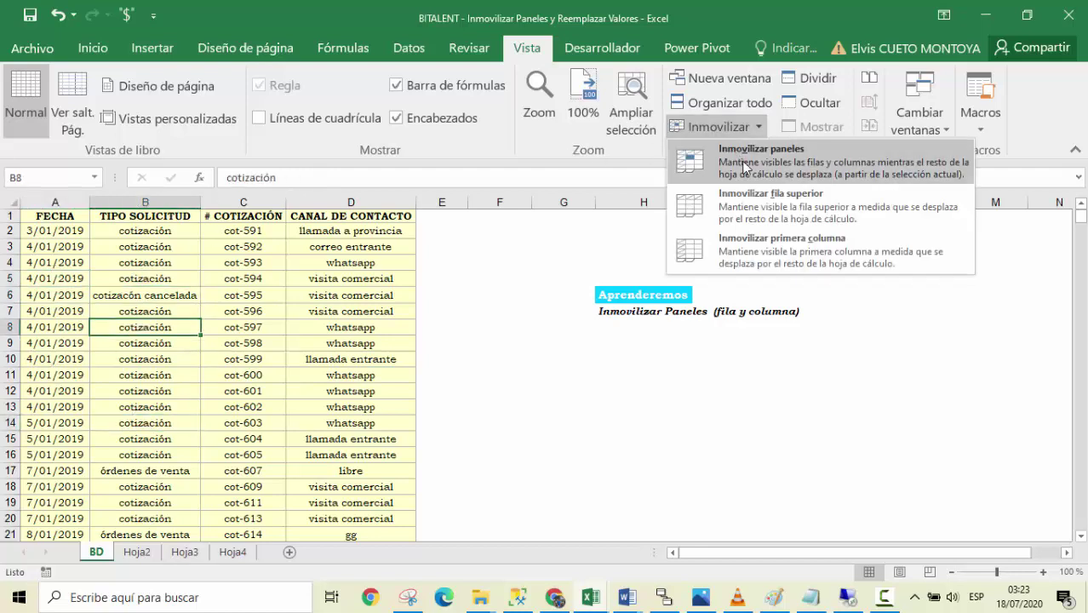
pyautogui.click(737, 160)
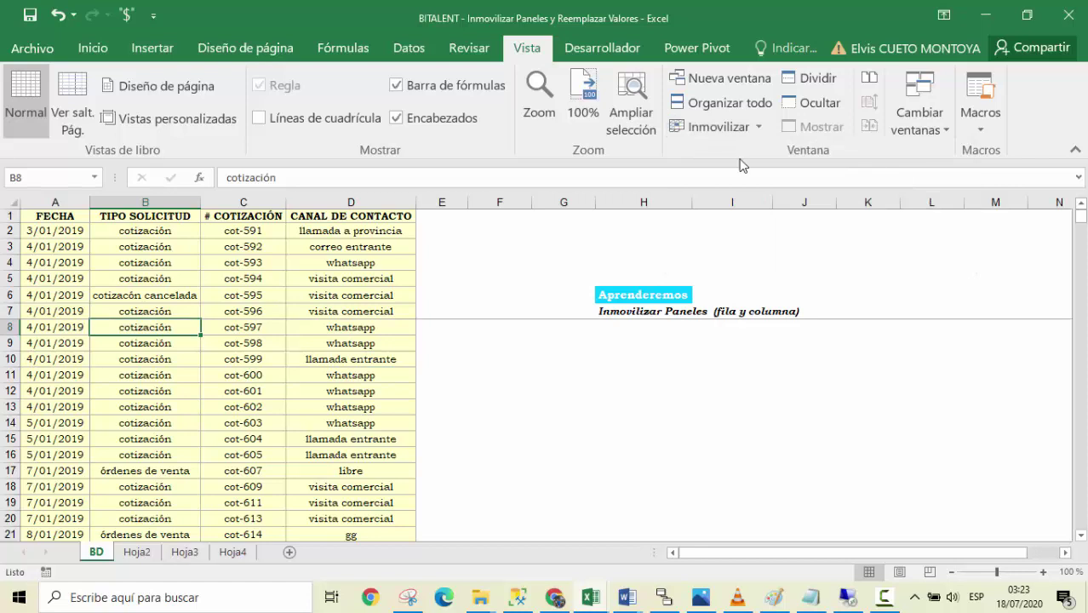
# - Switch to Inmovilizar primera columna and arrow along row 8 to test it
pyautogui.click(718, 126)
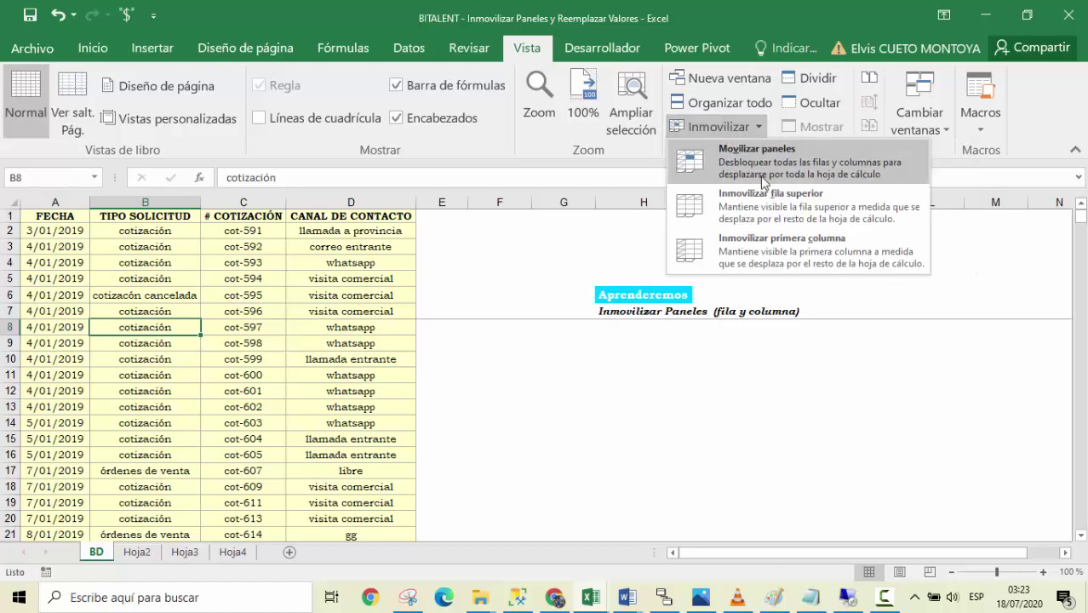
pyautogui.click(776, 251)
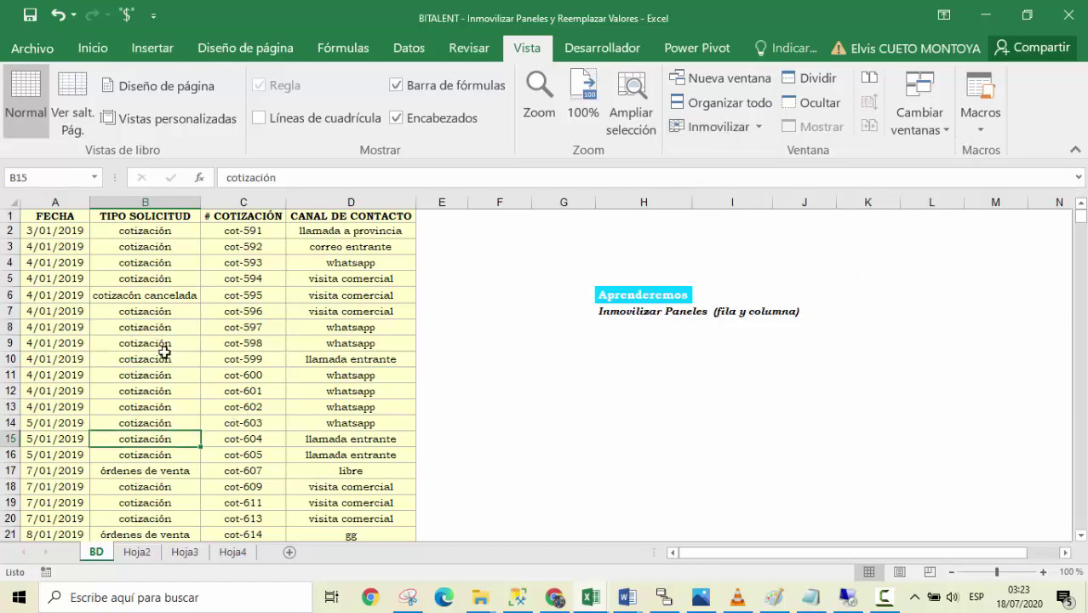
pyautogui.moveTo(145, 327); pyautogui.dragTo(144, 312)
pyautogui.press('Right')
pyautogui.press('Right')
pyautogui.press('Right')
pyautogui.press('Right')
pyautogui.press('Right')
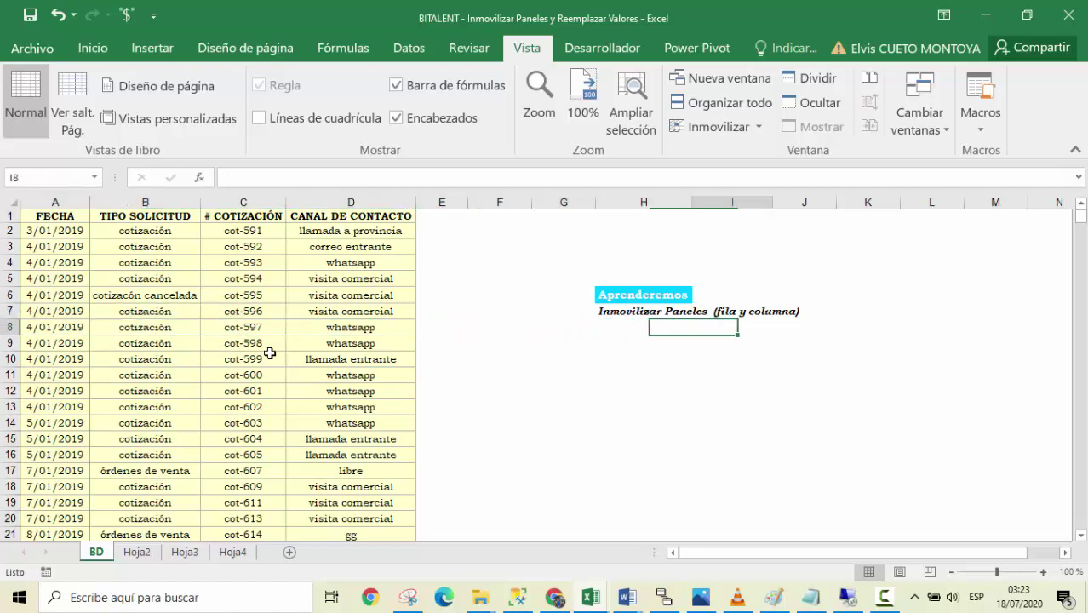
pyautogui.press('Right')
pyautogui.press('Right')
pyautogui.press('Right')
pyautogui.press('Right')
pyautogui.press('Right')
pyautogui.press('Right')
pyautogui.press('Left')
pyautogui.press('Left')
pyautogui.press('Left')
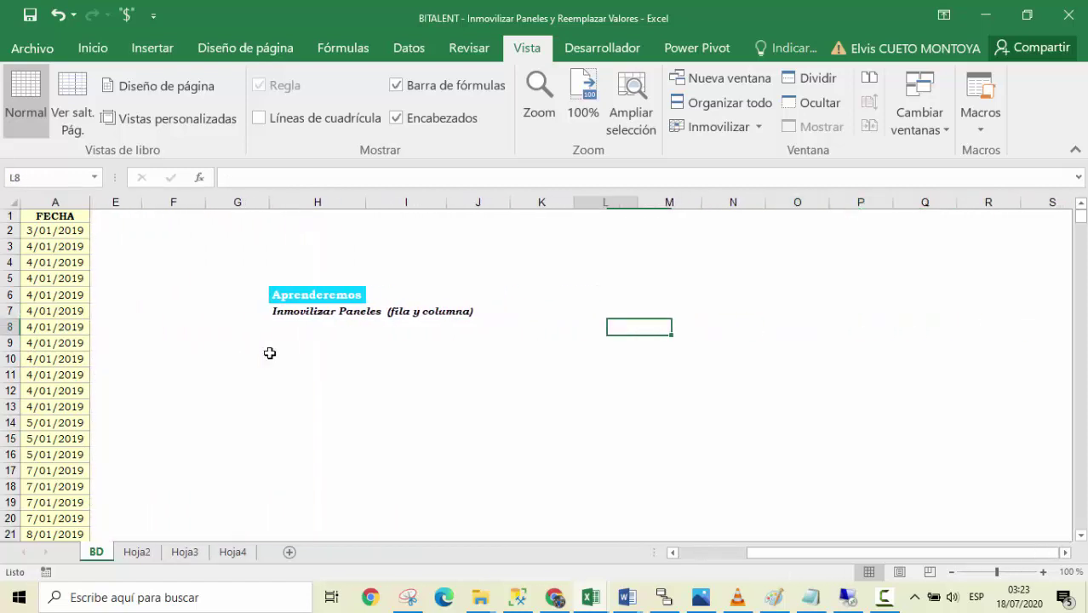
pyautogui.press('Left')
pyautogui.press('Left')
pyautogui.press('Left')
pyautogui.click(136, 343)
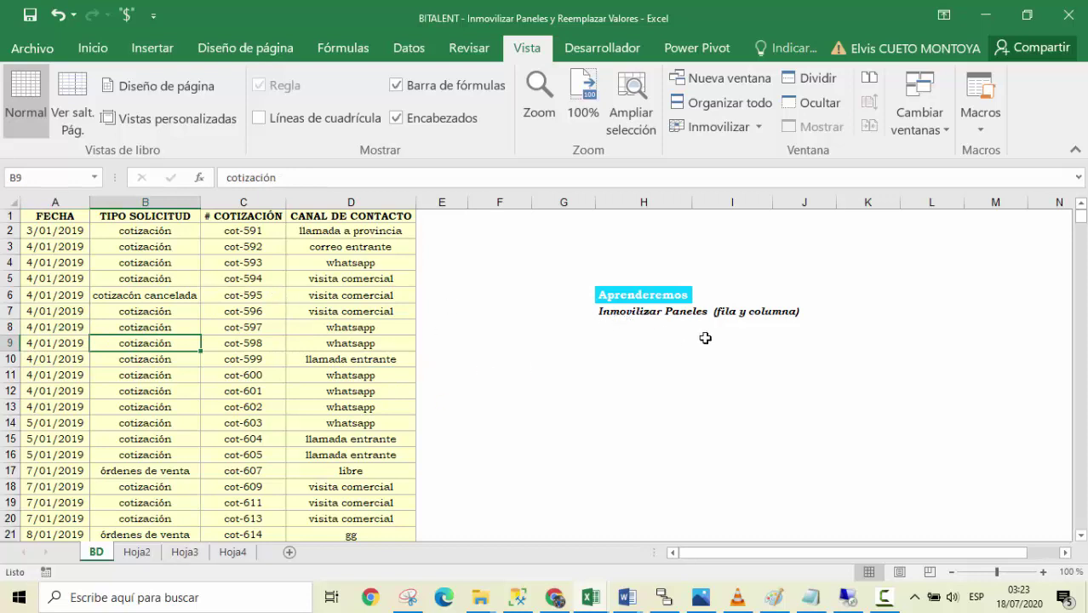
pyautogui.click(211, 375)
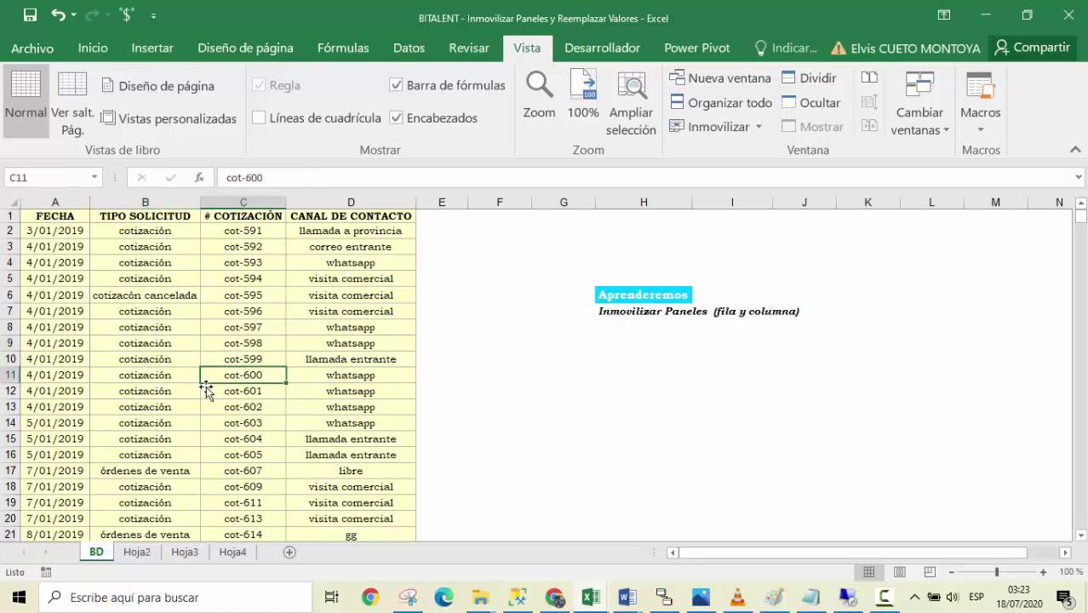
pyautogui.click(168, 409)
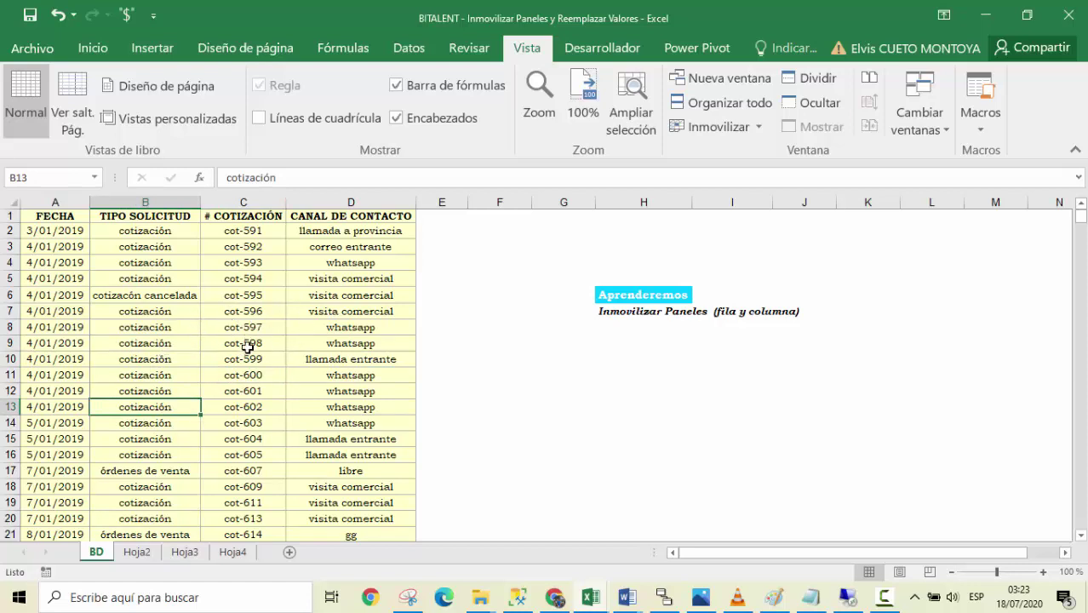
pyautogui.click(247, 345)
pyautogui.click(311, 347)
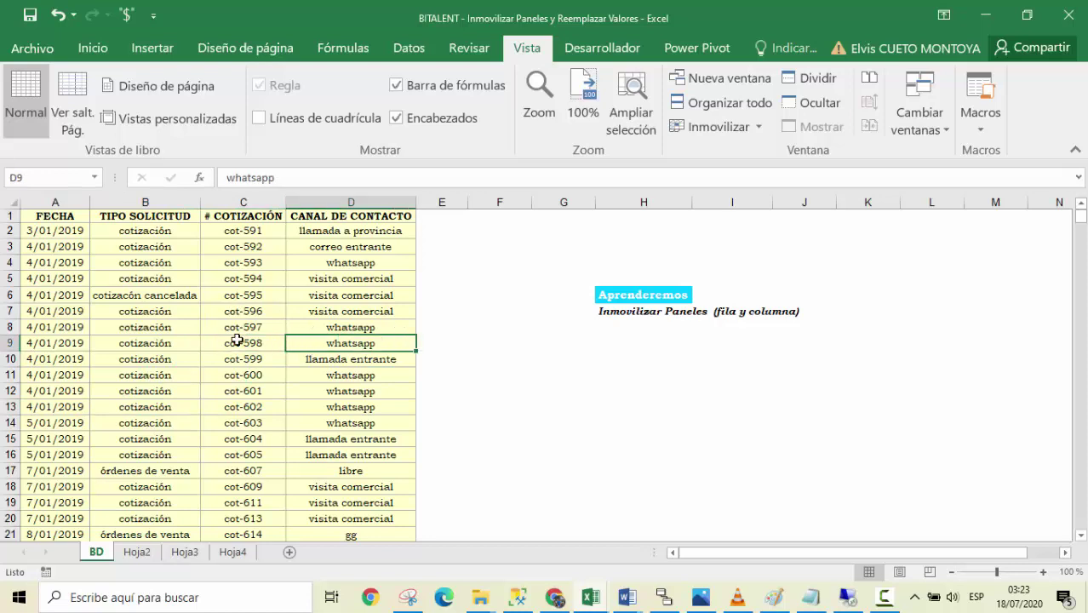
pyautogui.click(302, 314)
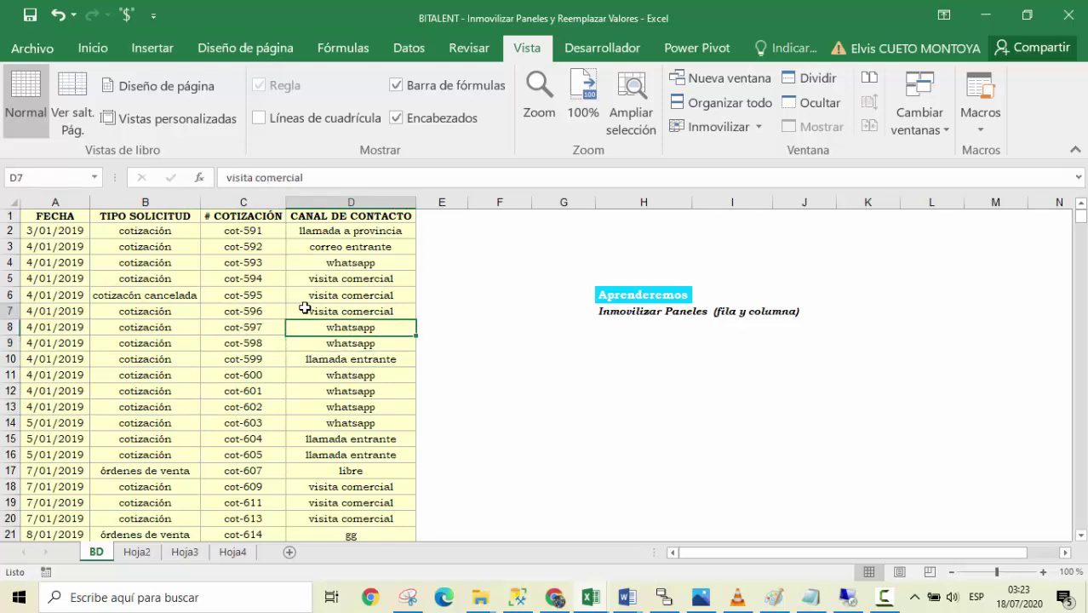
pyautogui.click(163, 289)
pyautogui.click(155, 347)
pyautogui.click(146, 290)
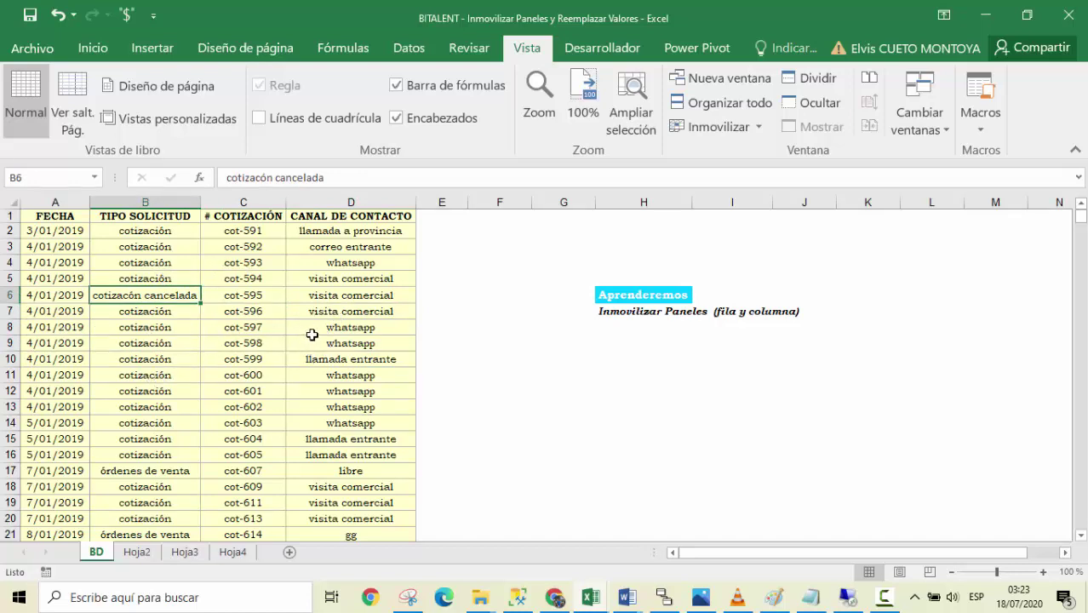
pyautogui.click(226, 315)
pyautogui.click(162, 342)
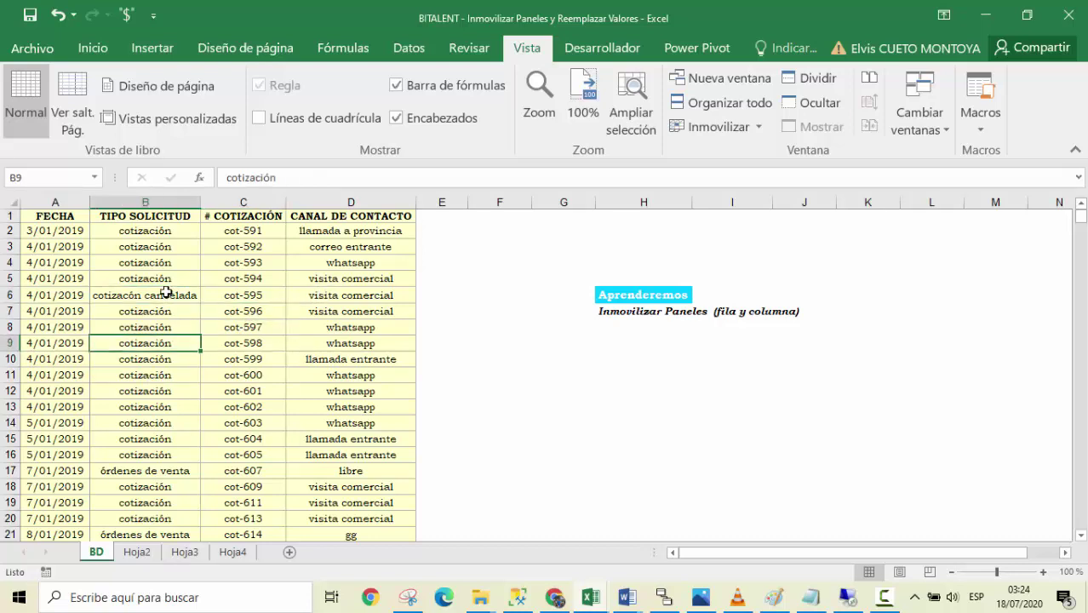
pyautogui.click(167, 291)
pyautogui.click(229, 264)
pyautogui.click(153, 278)
pyautogui.click(154, 374)
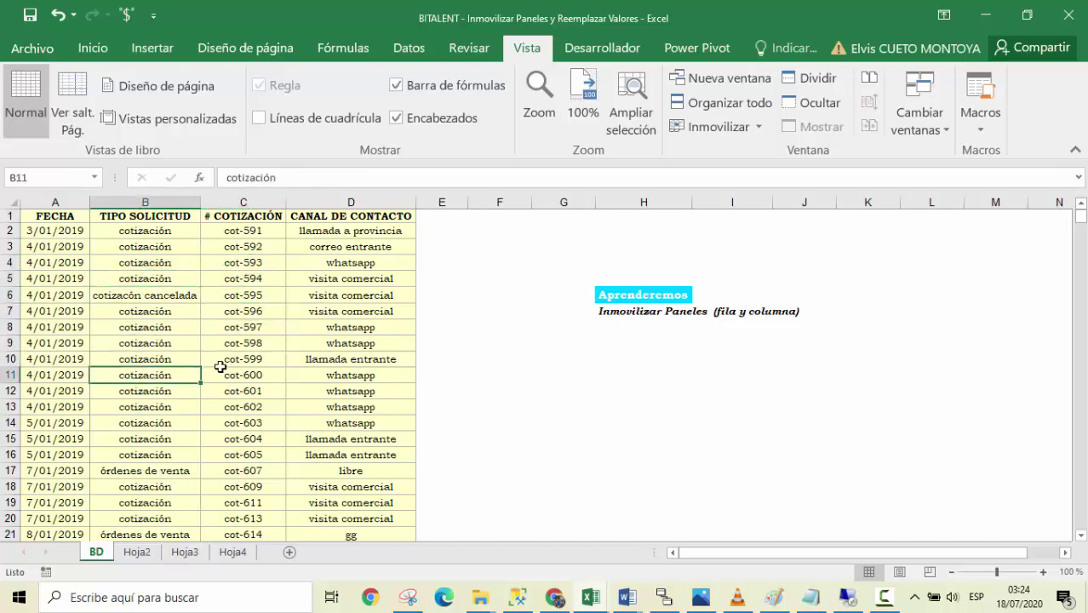
pyautogui.click(223, 360)
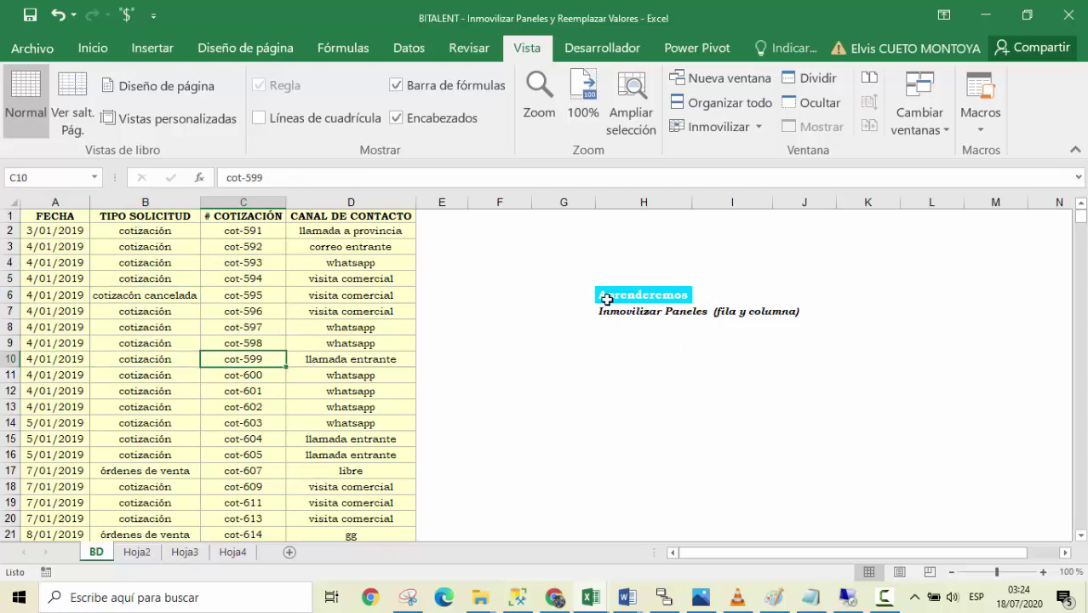
pyautogui.moveTo(562, 262); pyautogui.dragTo(626, 279)
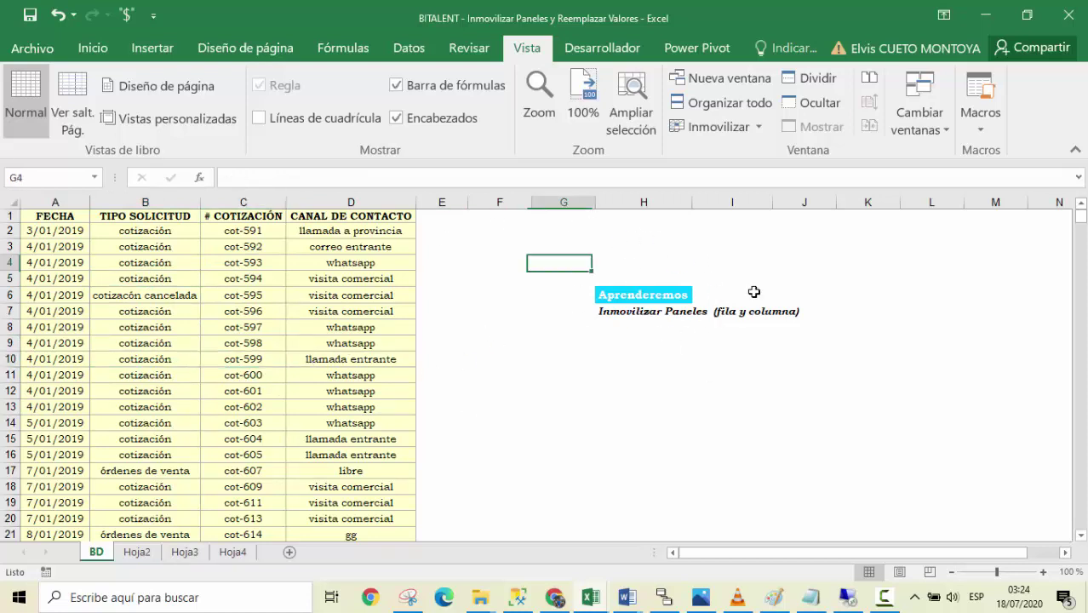
pyautogui.click(626, 279)
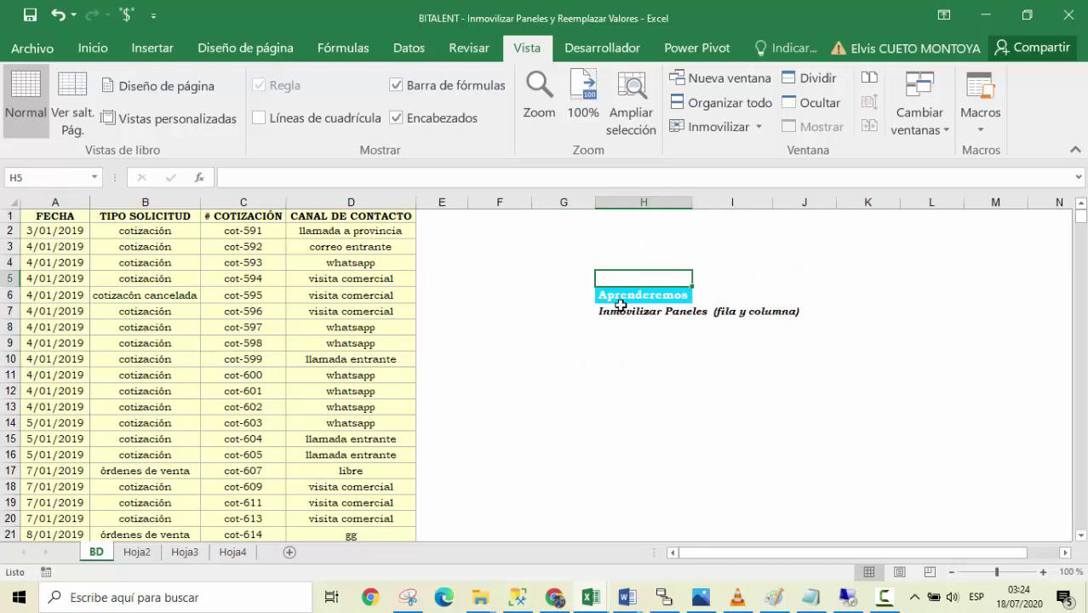
pyautogui.click(575, 269)
pyautogui.moveTo(611, 281); pyautogui.dragTo(826, 324)
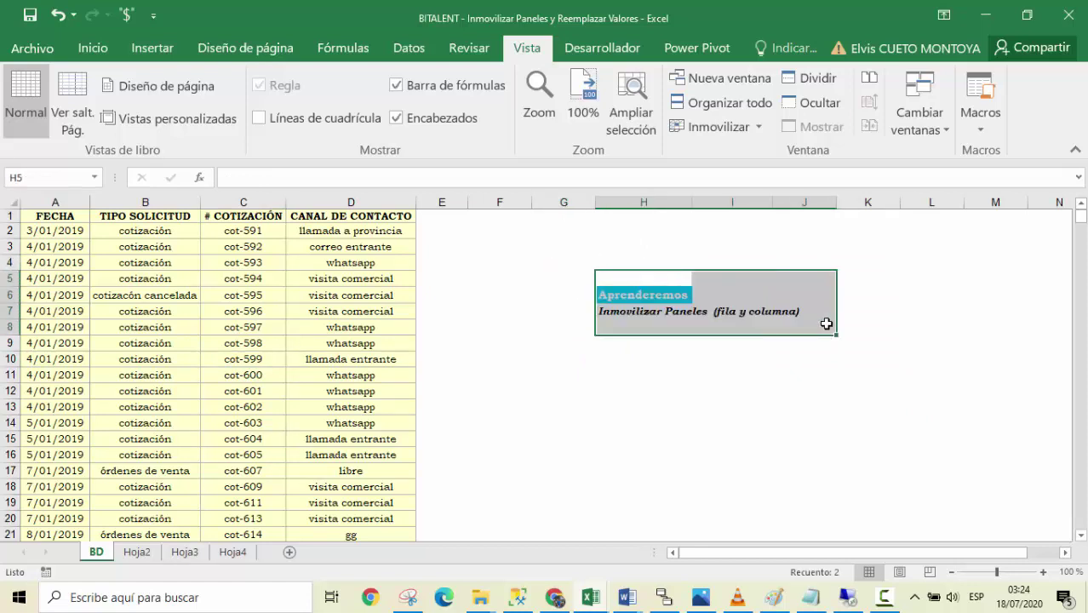
pyautogui.click(409, 327)
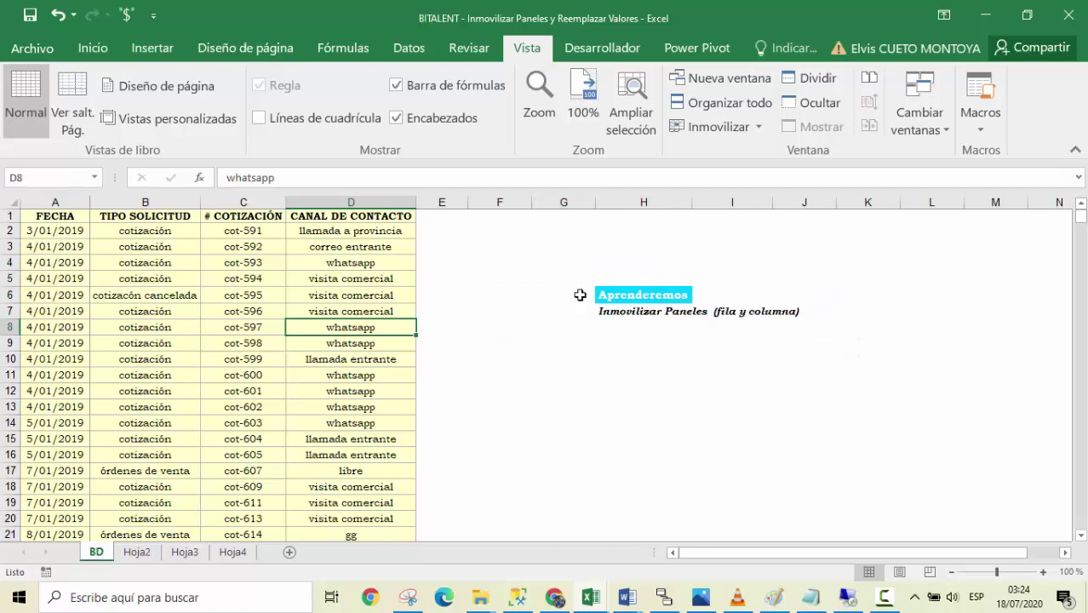
pyautogui.click(183, 293)
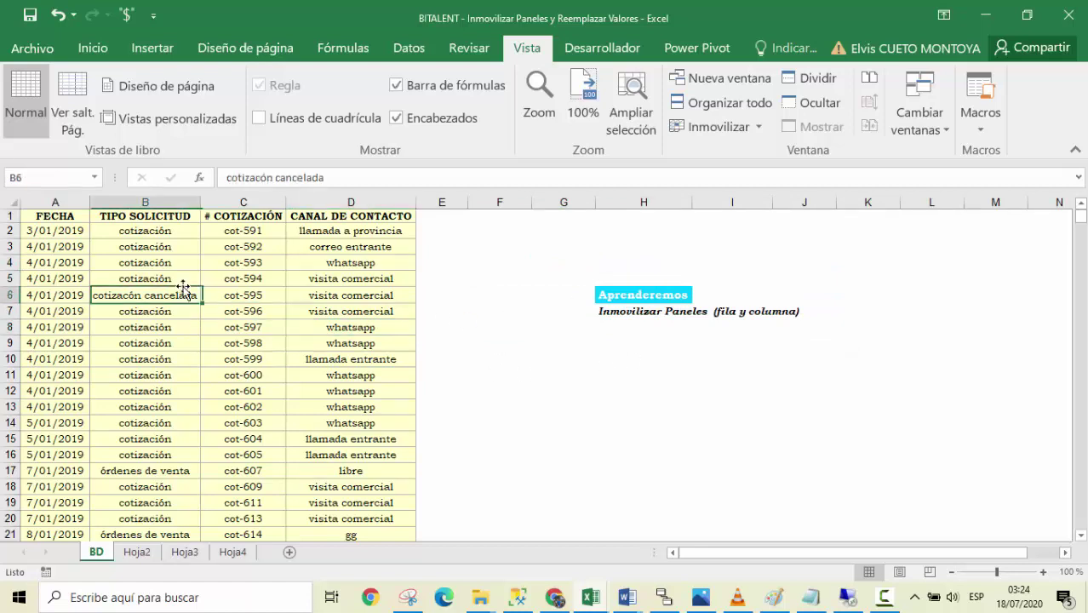
pyautogui.click(251, 337)
pyautogui.click(173, 302)
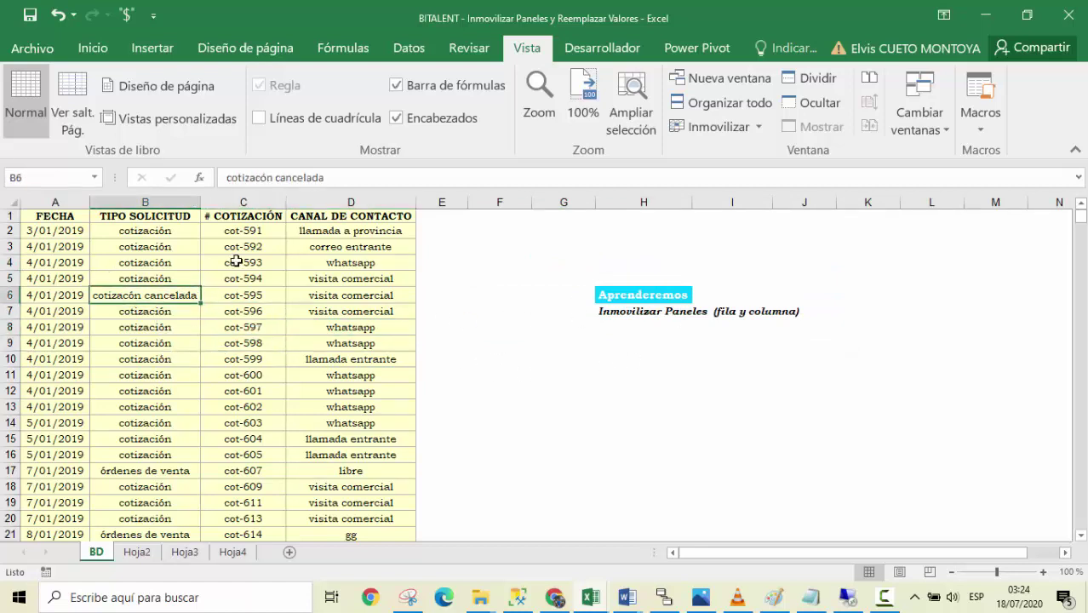
pyautogui.click(182, 312)
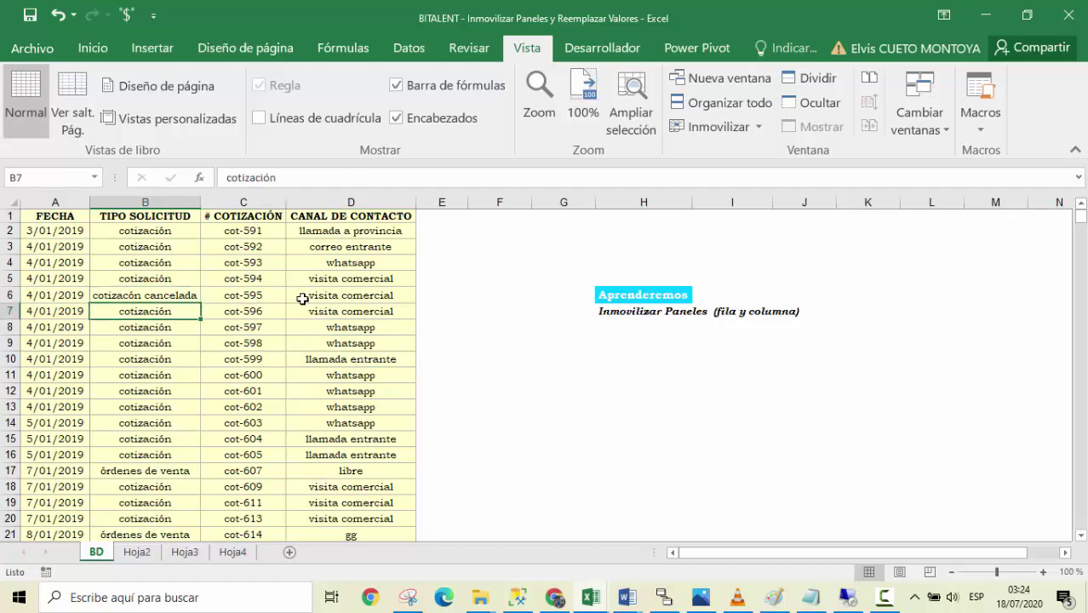
pyautogui.click(73, 221)
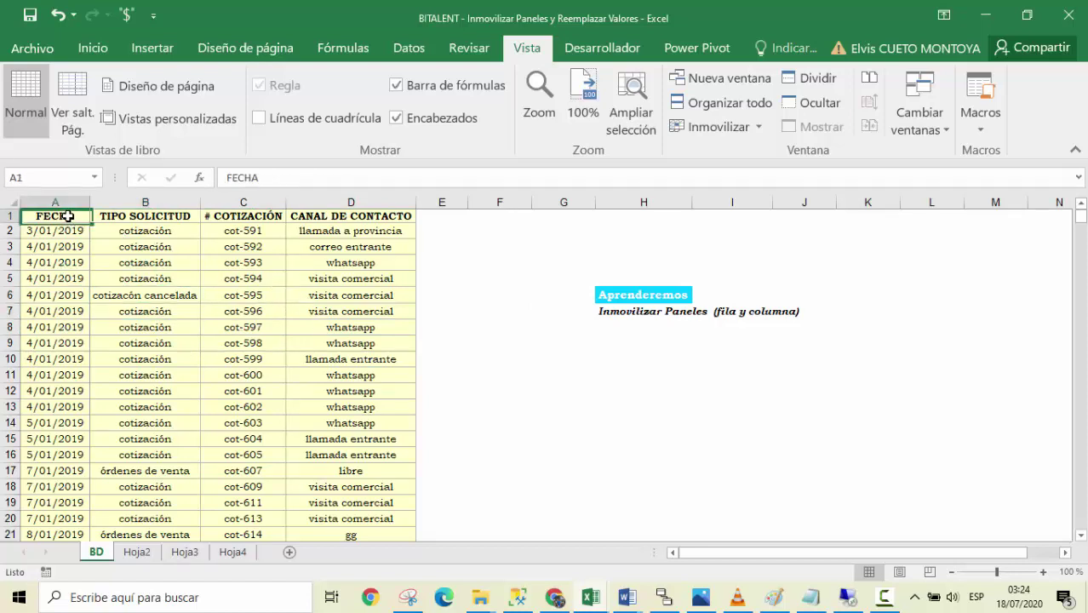
# - Select header row 1 and turn on Filtro from Inicio > Ordenar y filtrar
pyautogui.click(10, 215)
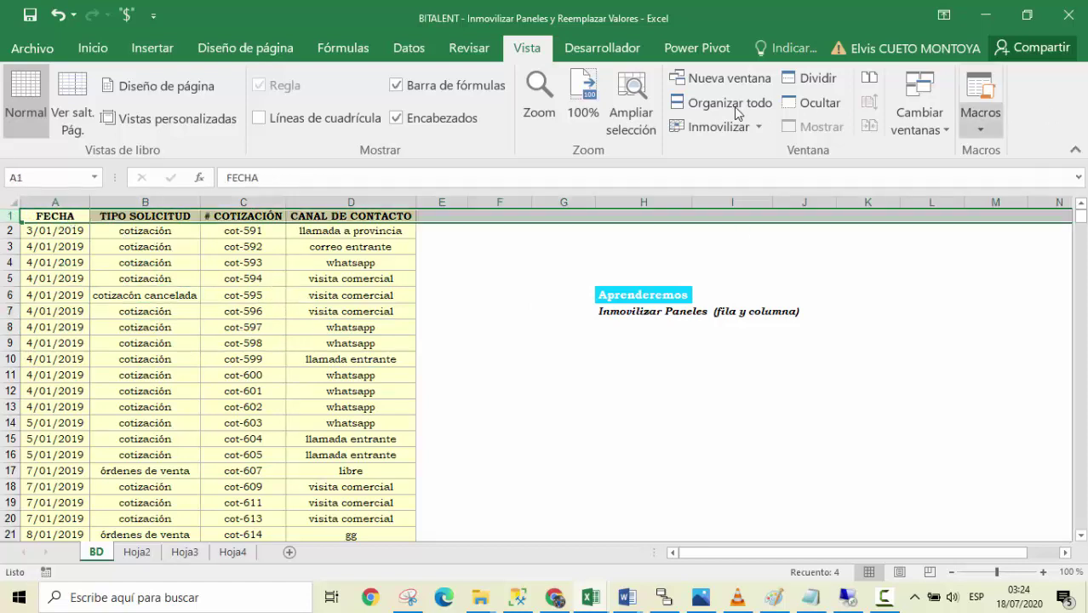
pyautogui.click(95, 49)
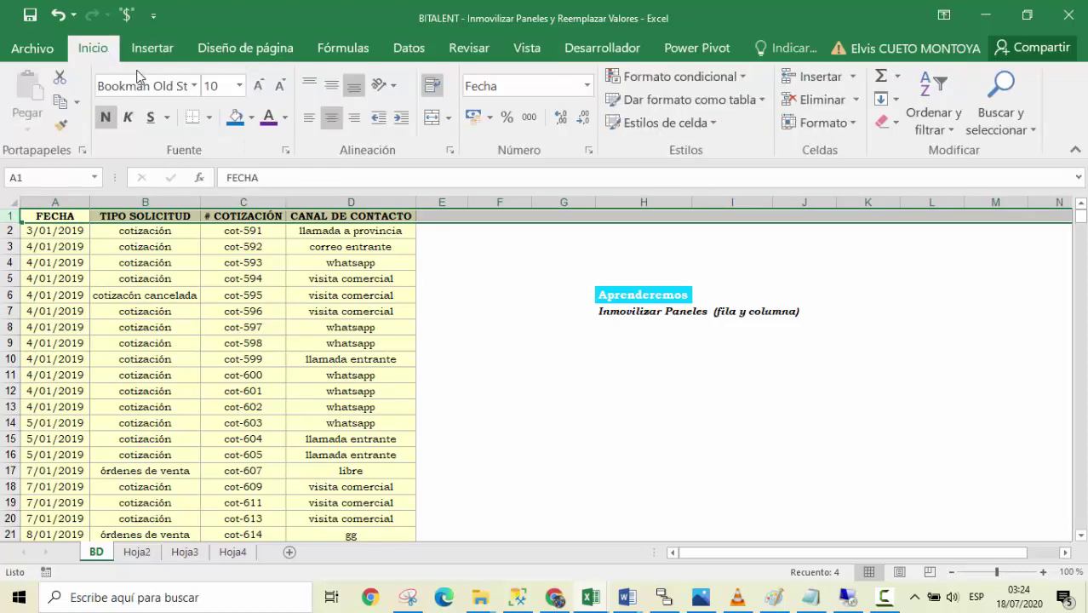
pyautogui.click(952, 125)
pyautogui.click(975, 238)
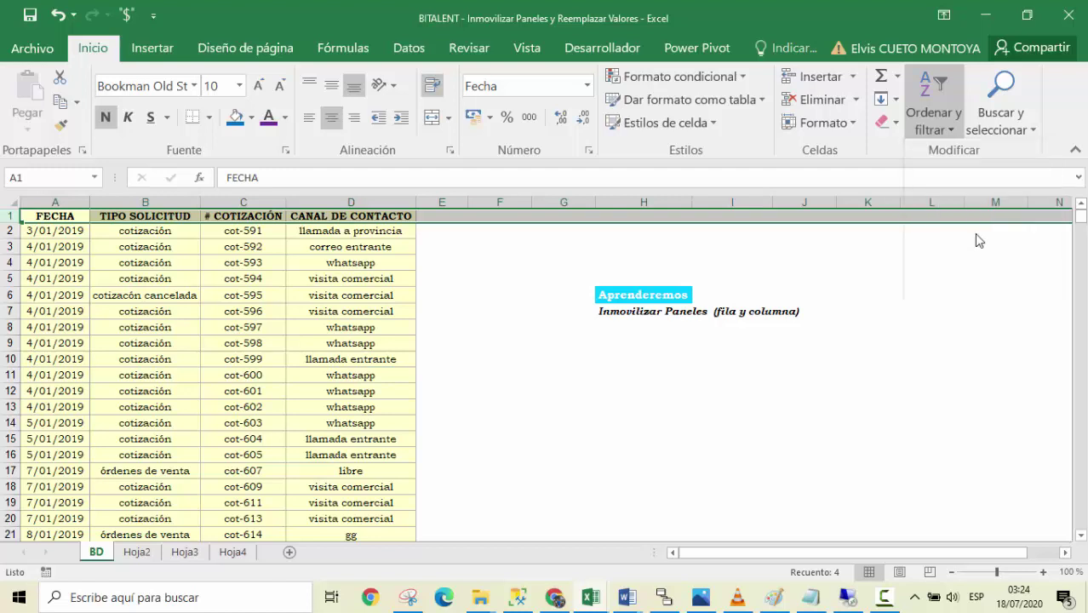
# - Undo the AutoFilter with Ctrl+Z and select cell C8 inside the table
pyautogui.click(352, 258)
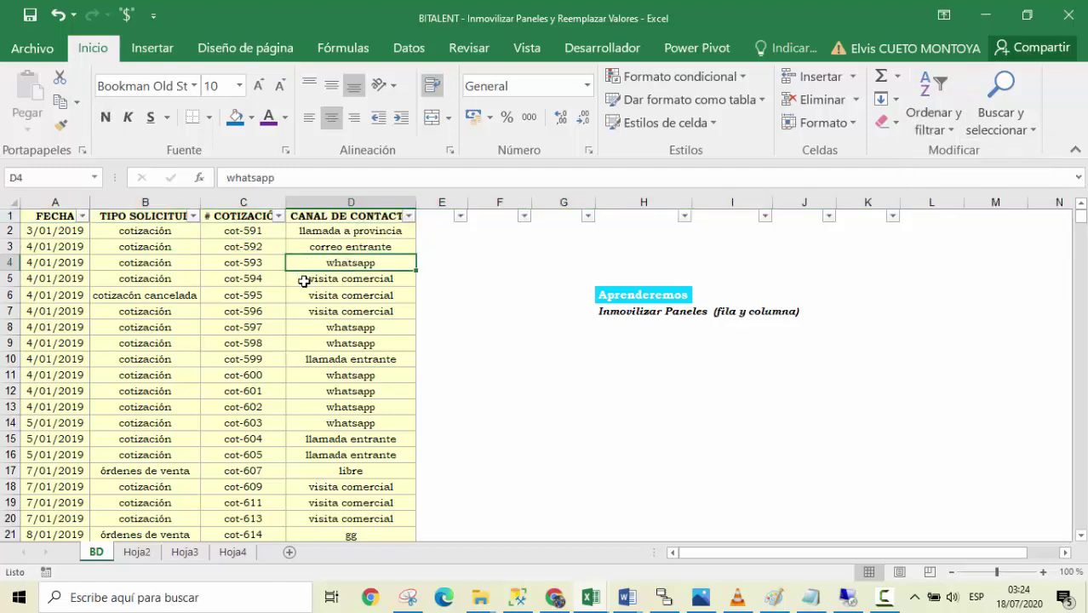
pyautogui.click(304, 281)
pyautogui.hotkey('ctrl', 'z')
pyautogui.click(447, 308)
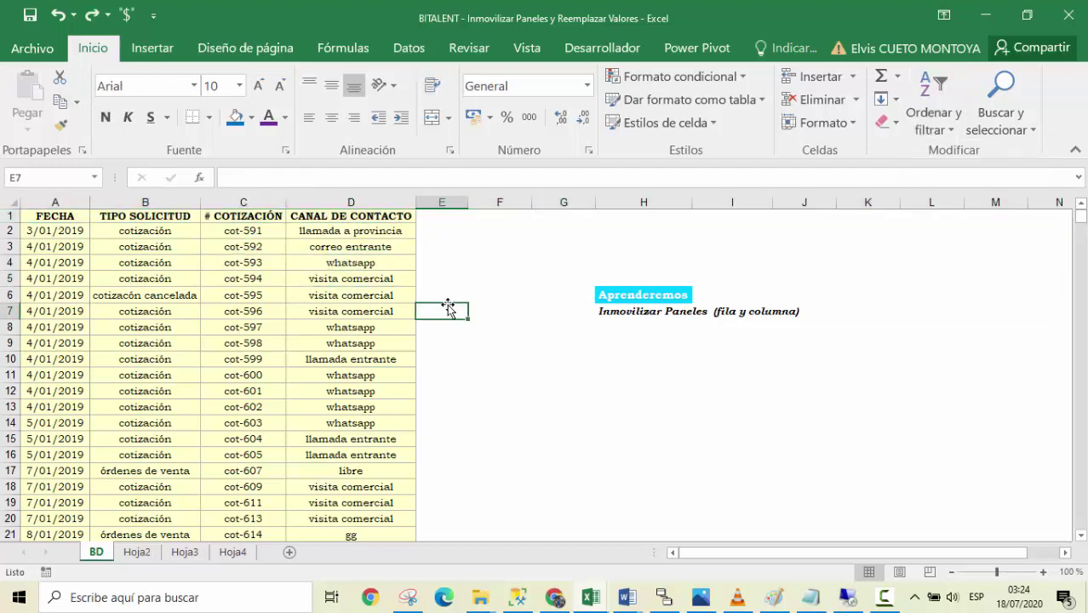
pyautogui.click(326, 288)
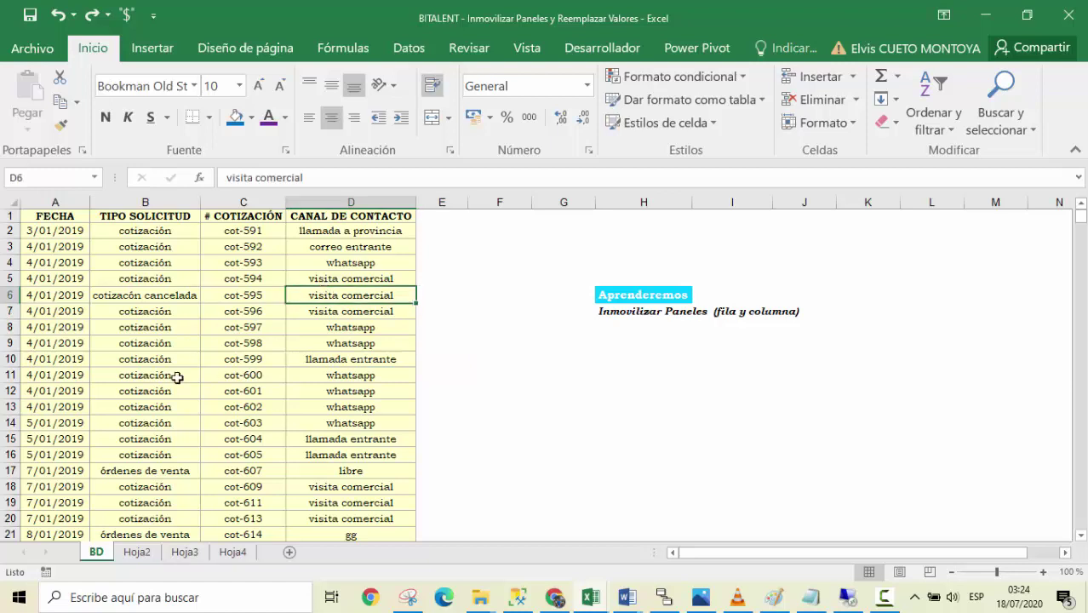
pyautogui.click(204, 328)
pyautogui.hotkey('ctrl', 'shift', 'l')
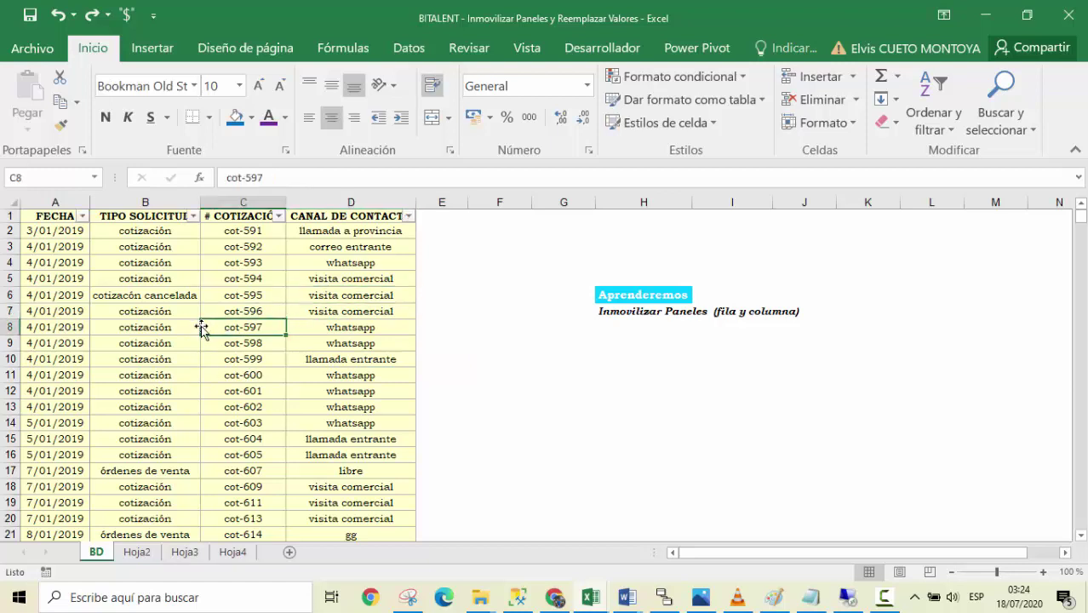
pyautogui.click(278, 216)
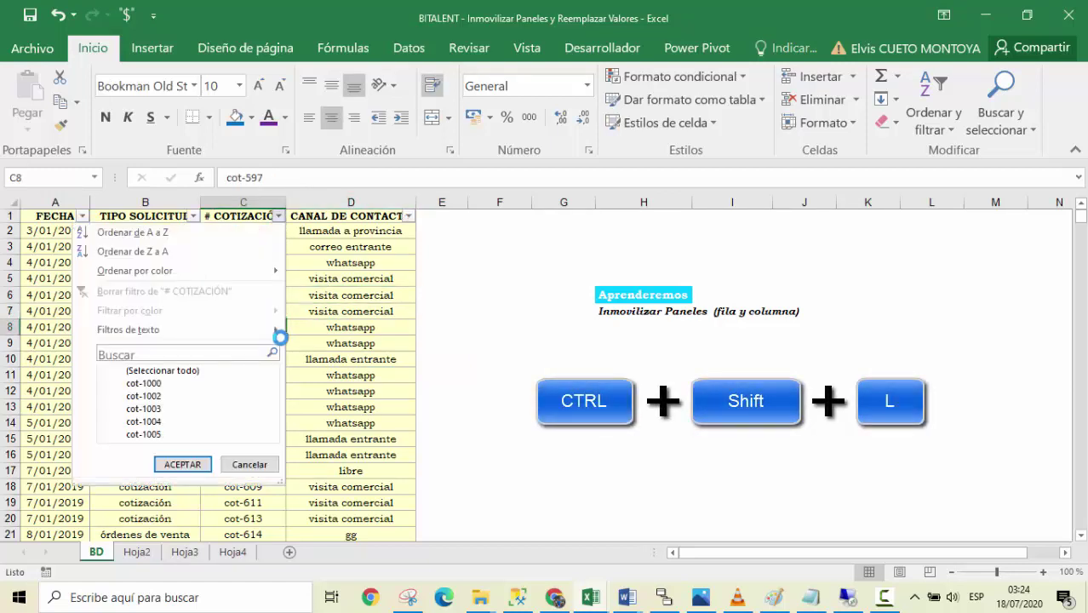
pyautogui.click(278, 216)
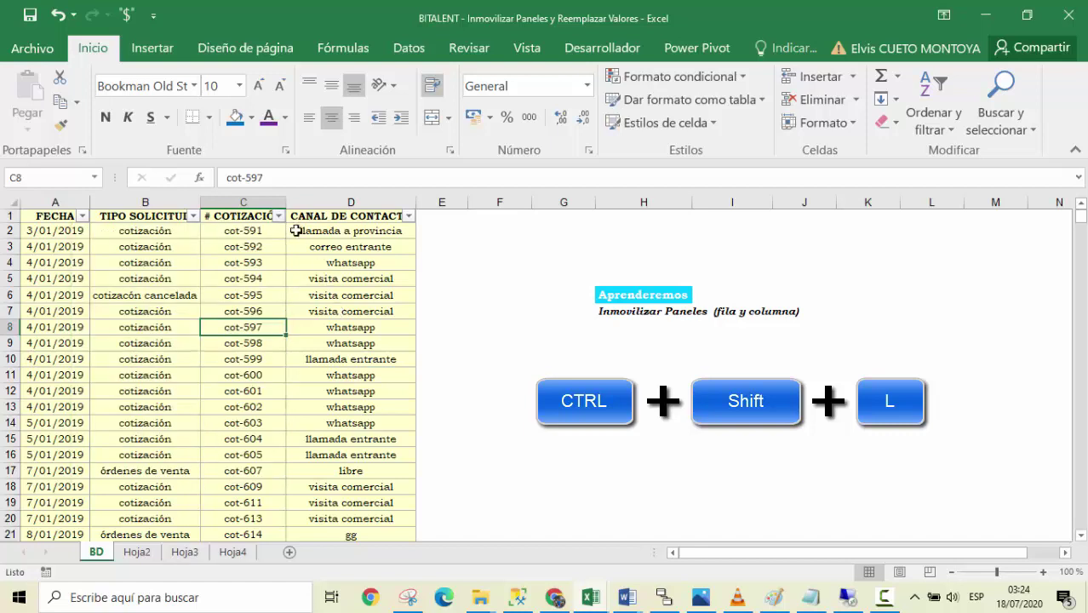
pyautogui.click(408, 216)
pyautogui.click(257, 373)
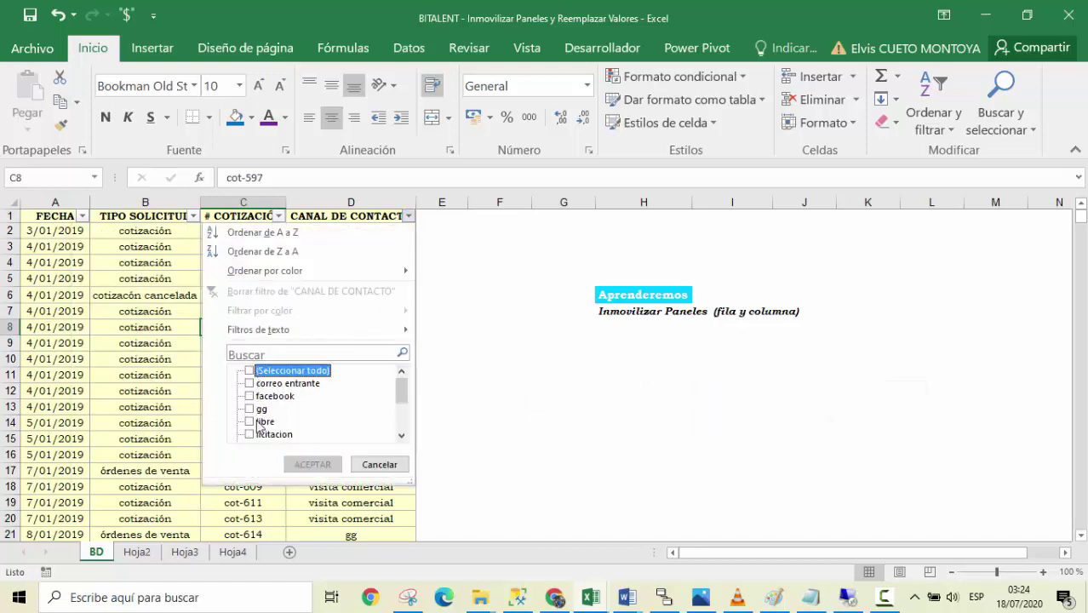
pyautogui.click(250, 435)
pyautogui.click(313, 465)
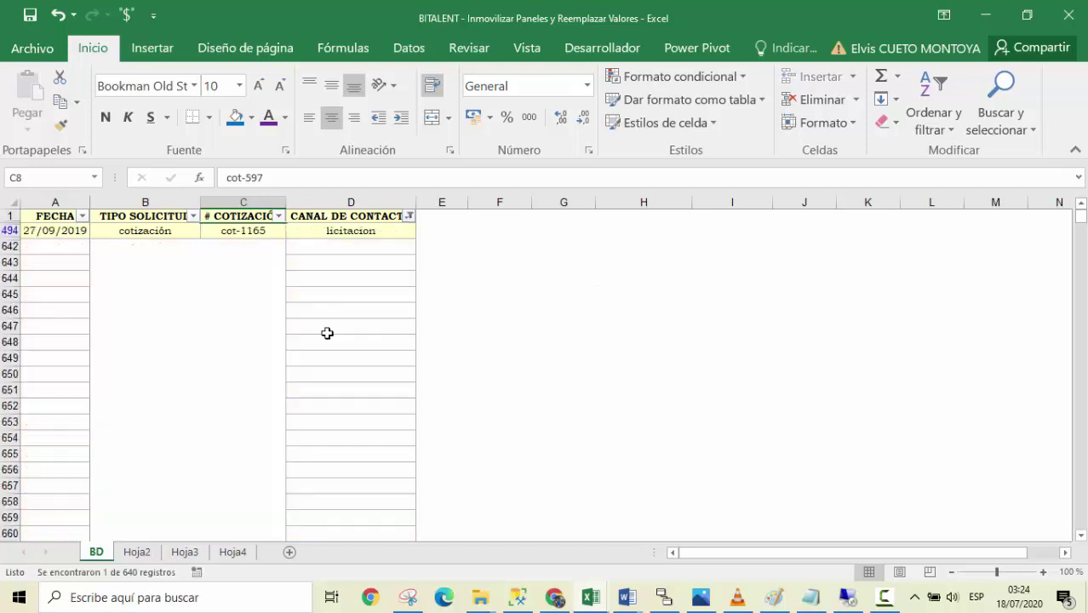
pyautogui.click(408, 216)
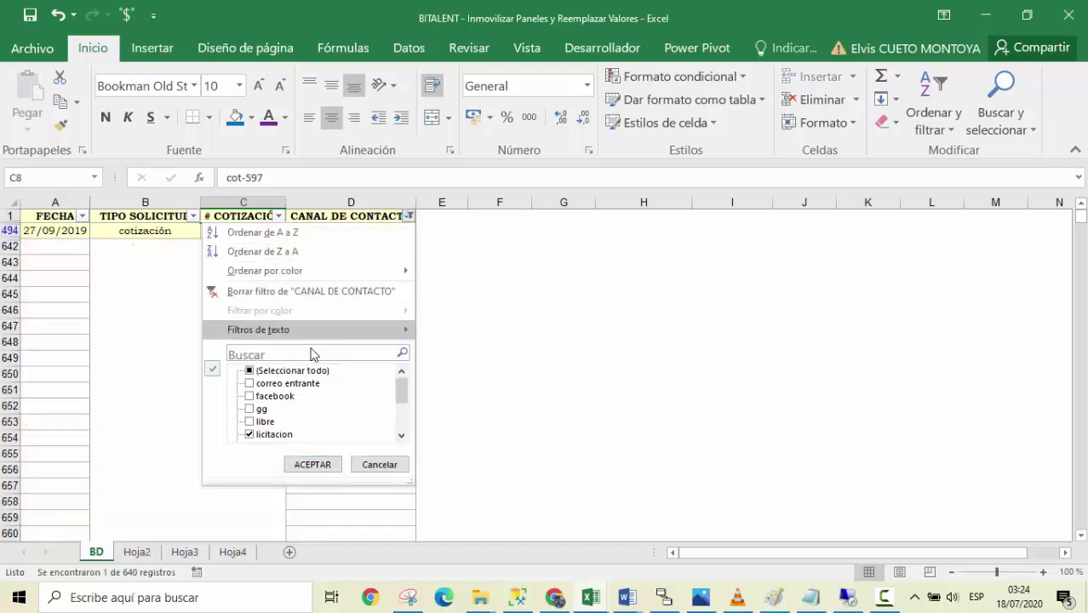
pyautogui.click(280, 373)
pyautogui.click(308, 464)
pyautogui.click(368, 343)
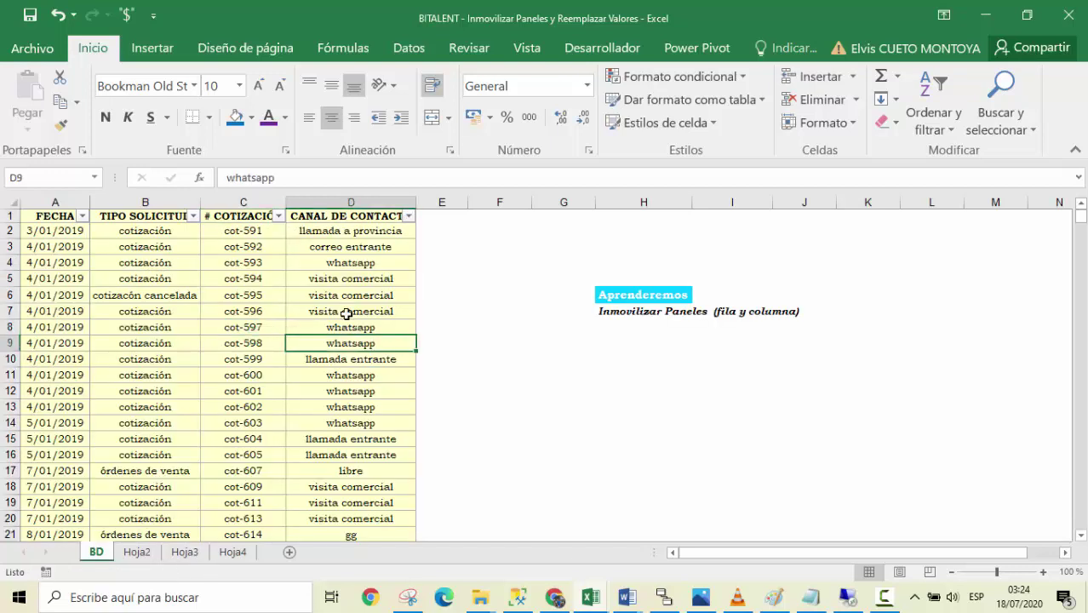
pyautogui.click(257, 312)
pyautogui.click(365, 358)
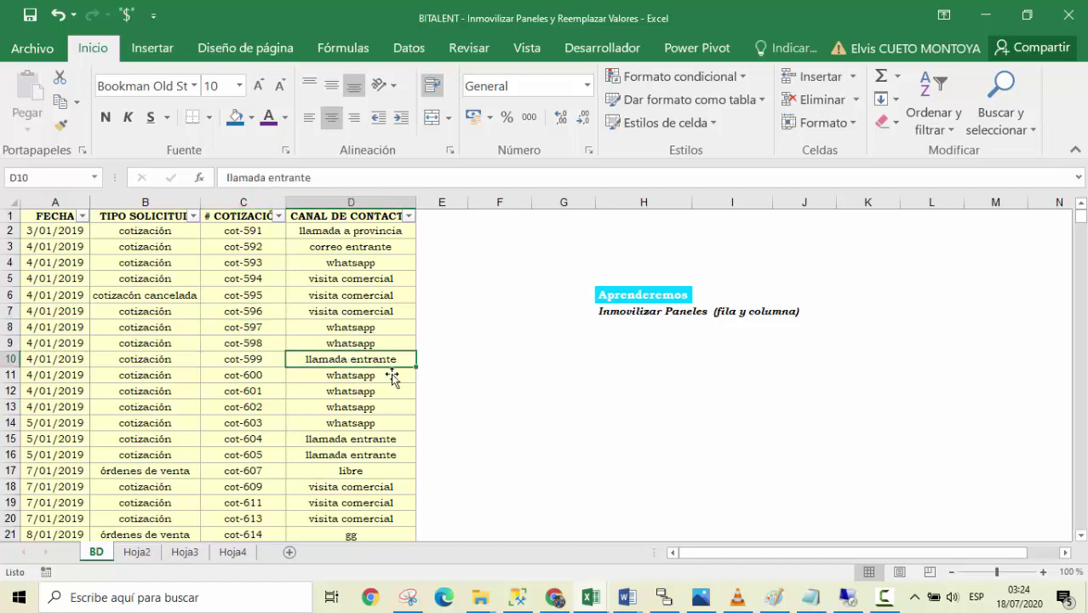